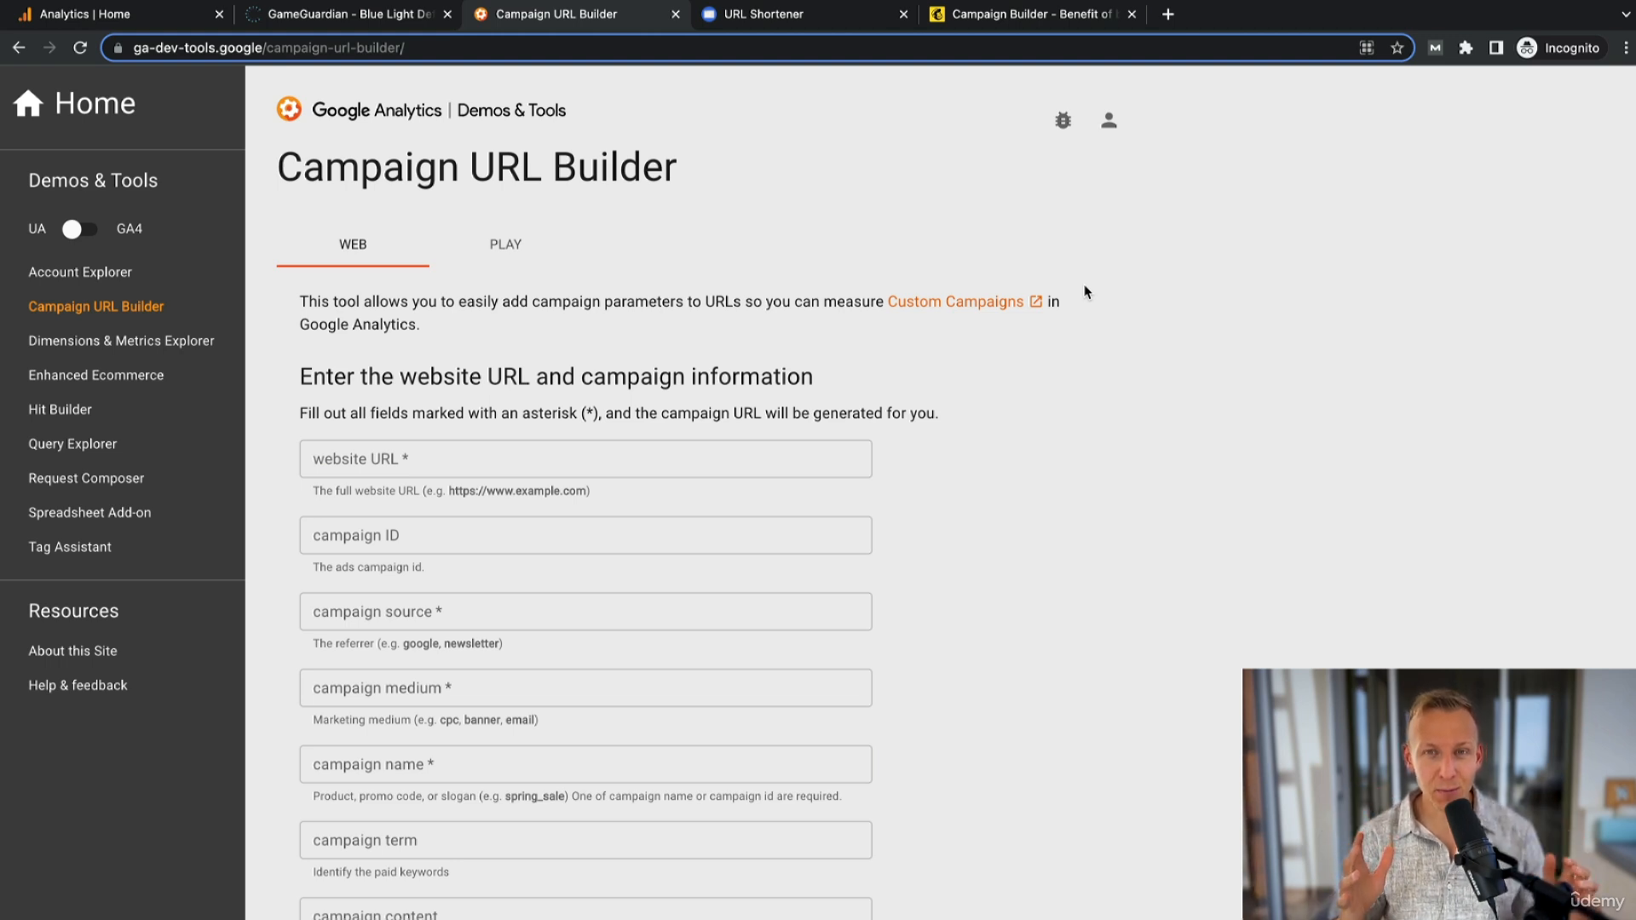
scroll(1008, 523, "down", 2)
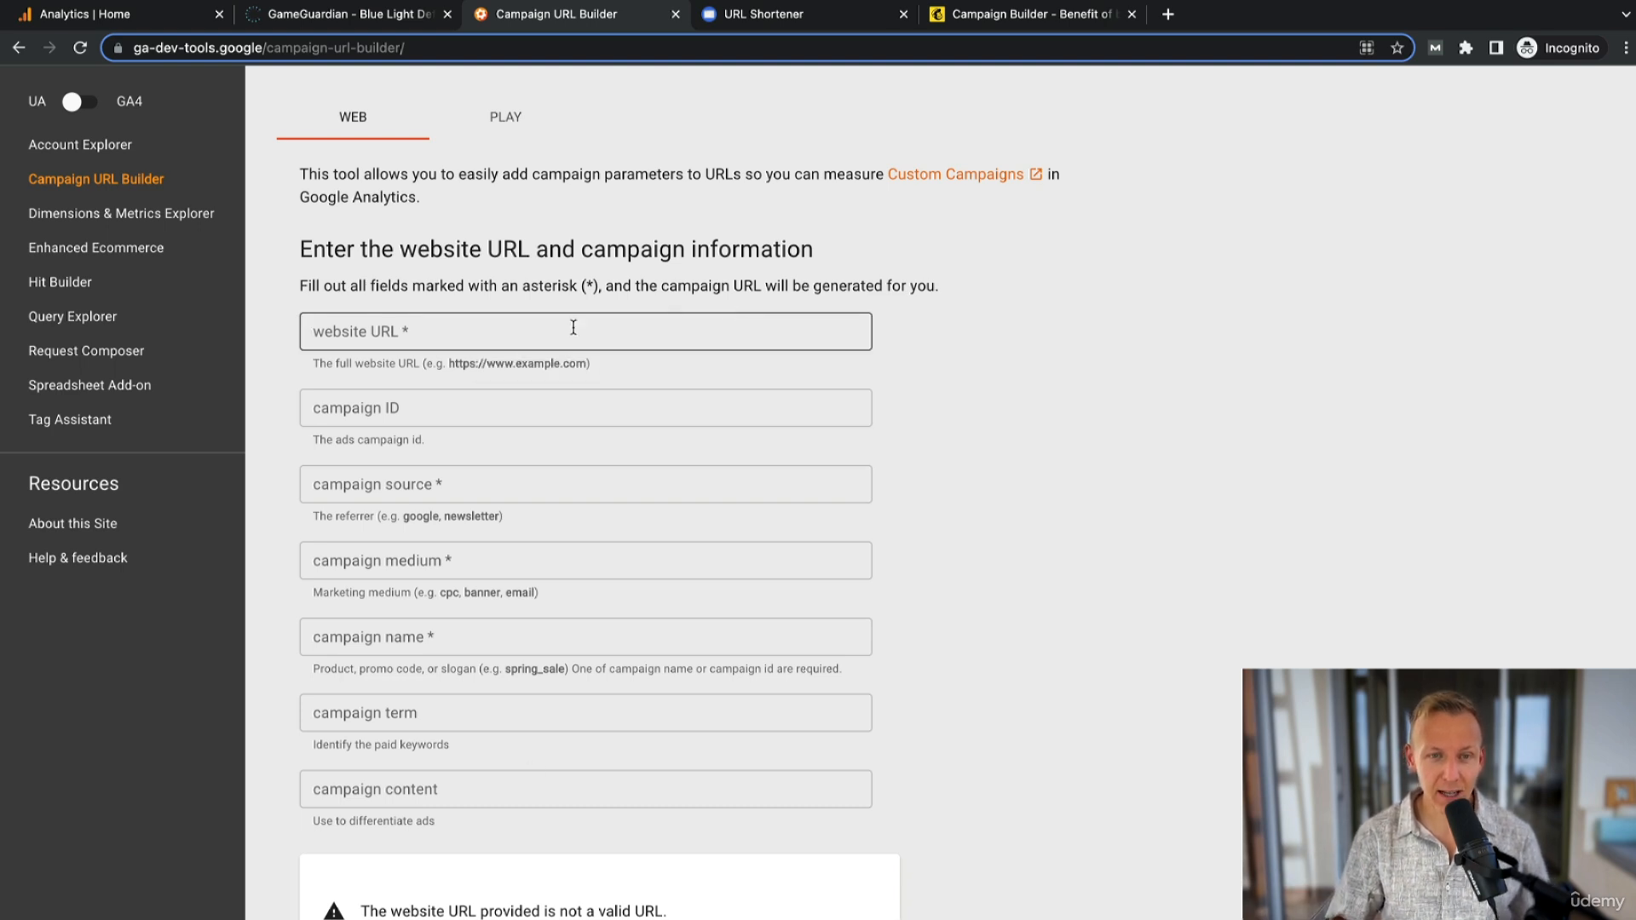
left_click(430, 332)
type("https://bluelightdefenders.com/product/gameguardian/")
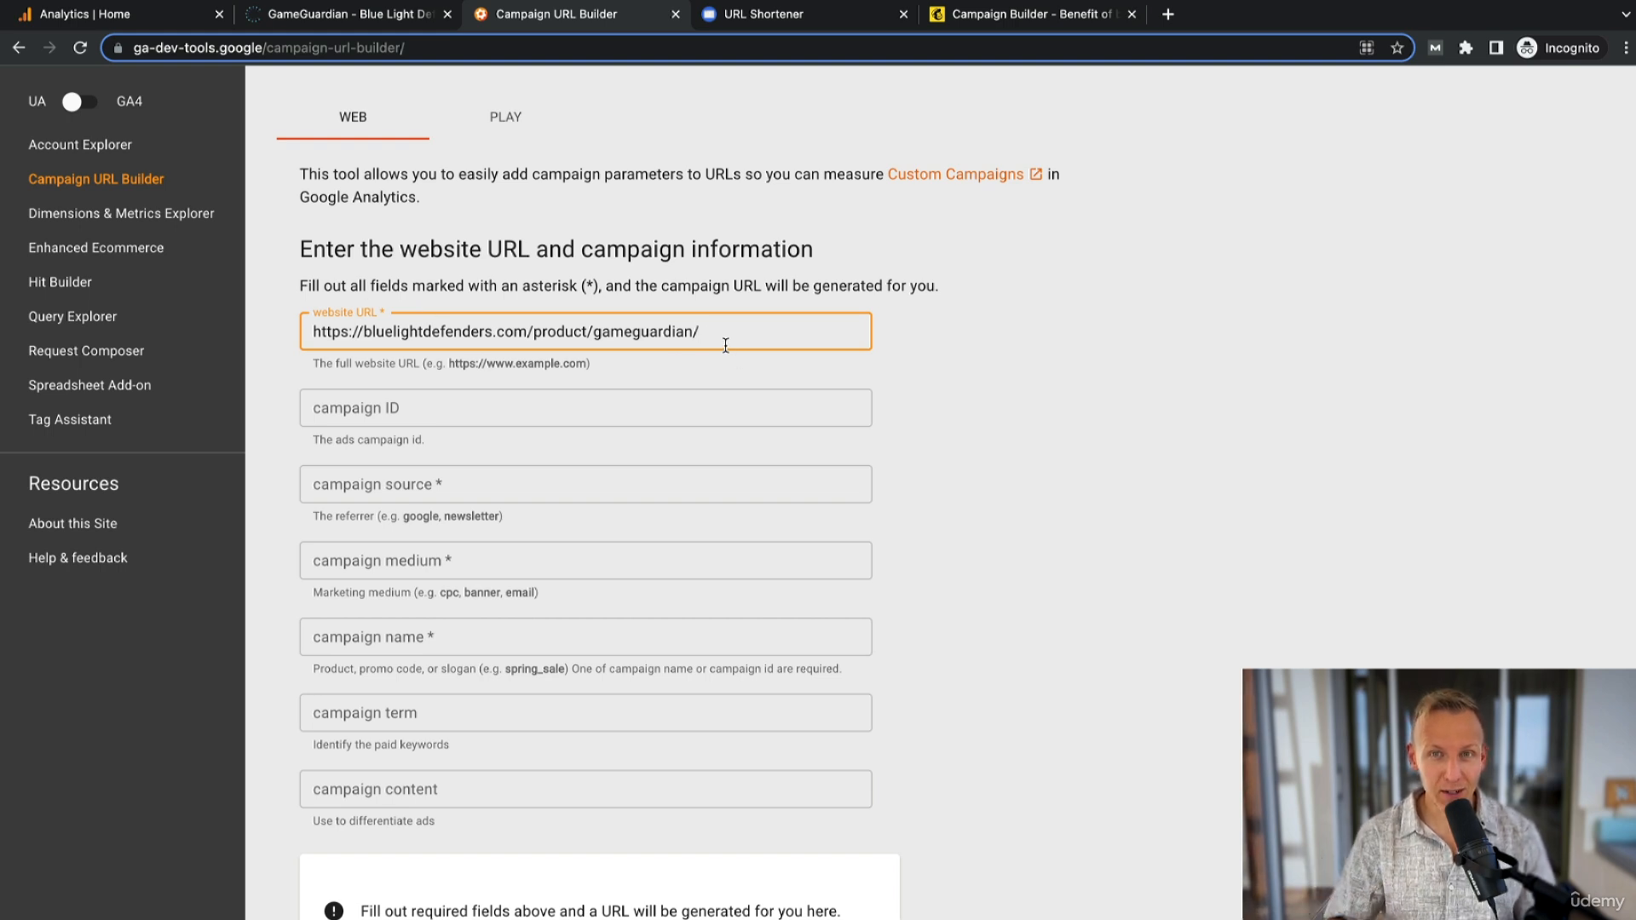
- Set the campaign source to mailchimp and the campaign medium to email
left_click(426, 419)
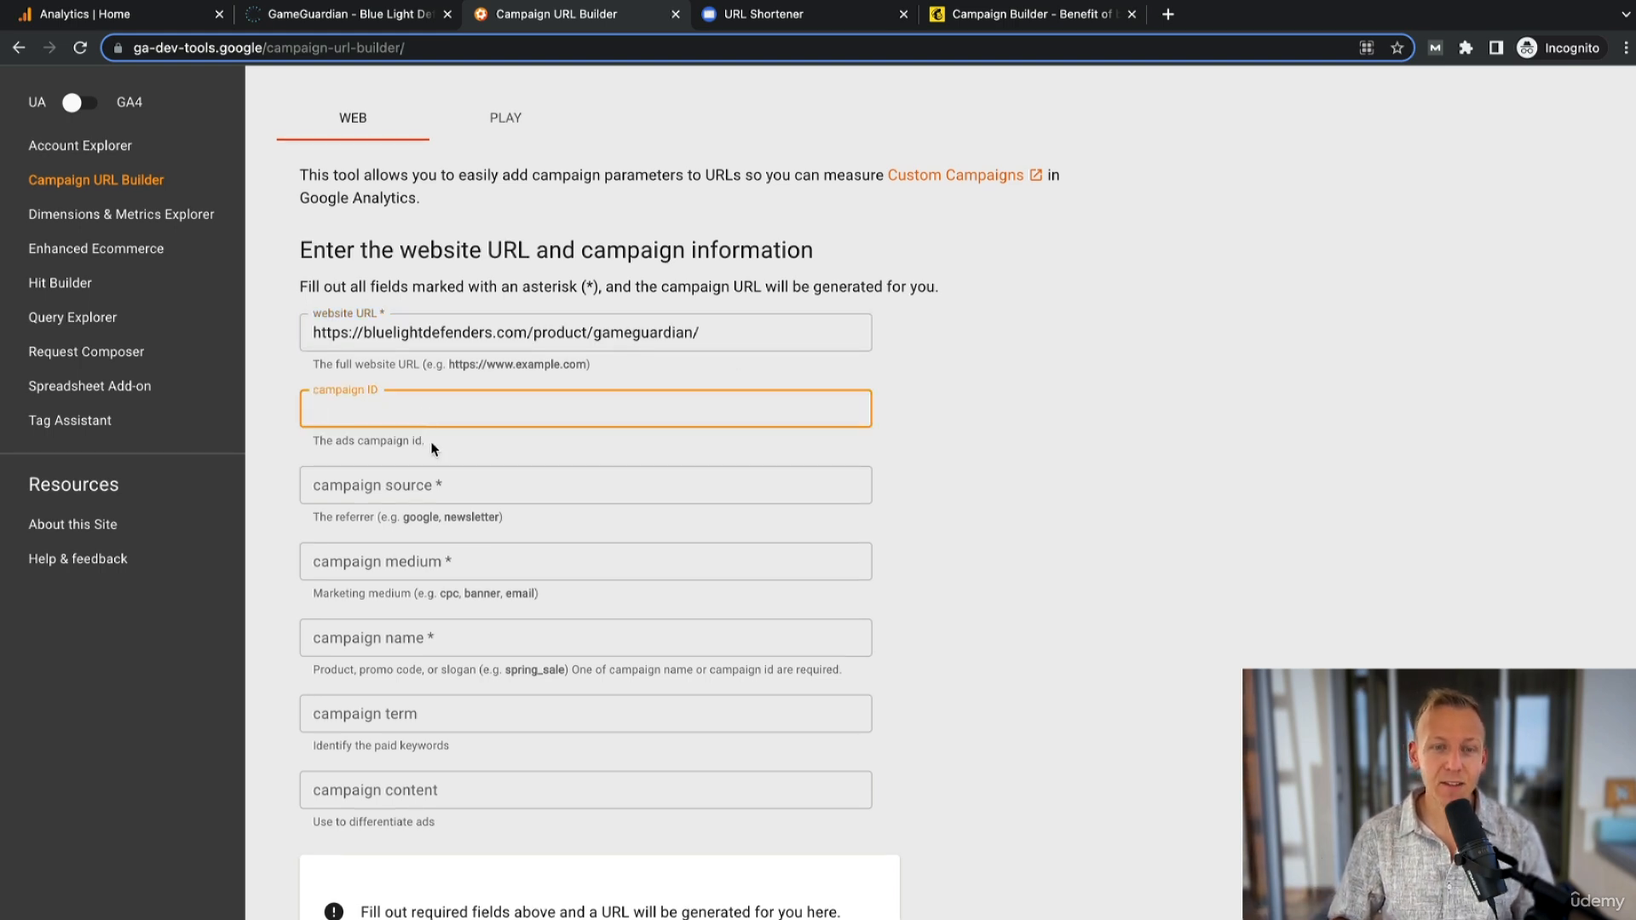
left_click_drag(433, 447, 314, 444)
left_click(316, 445)
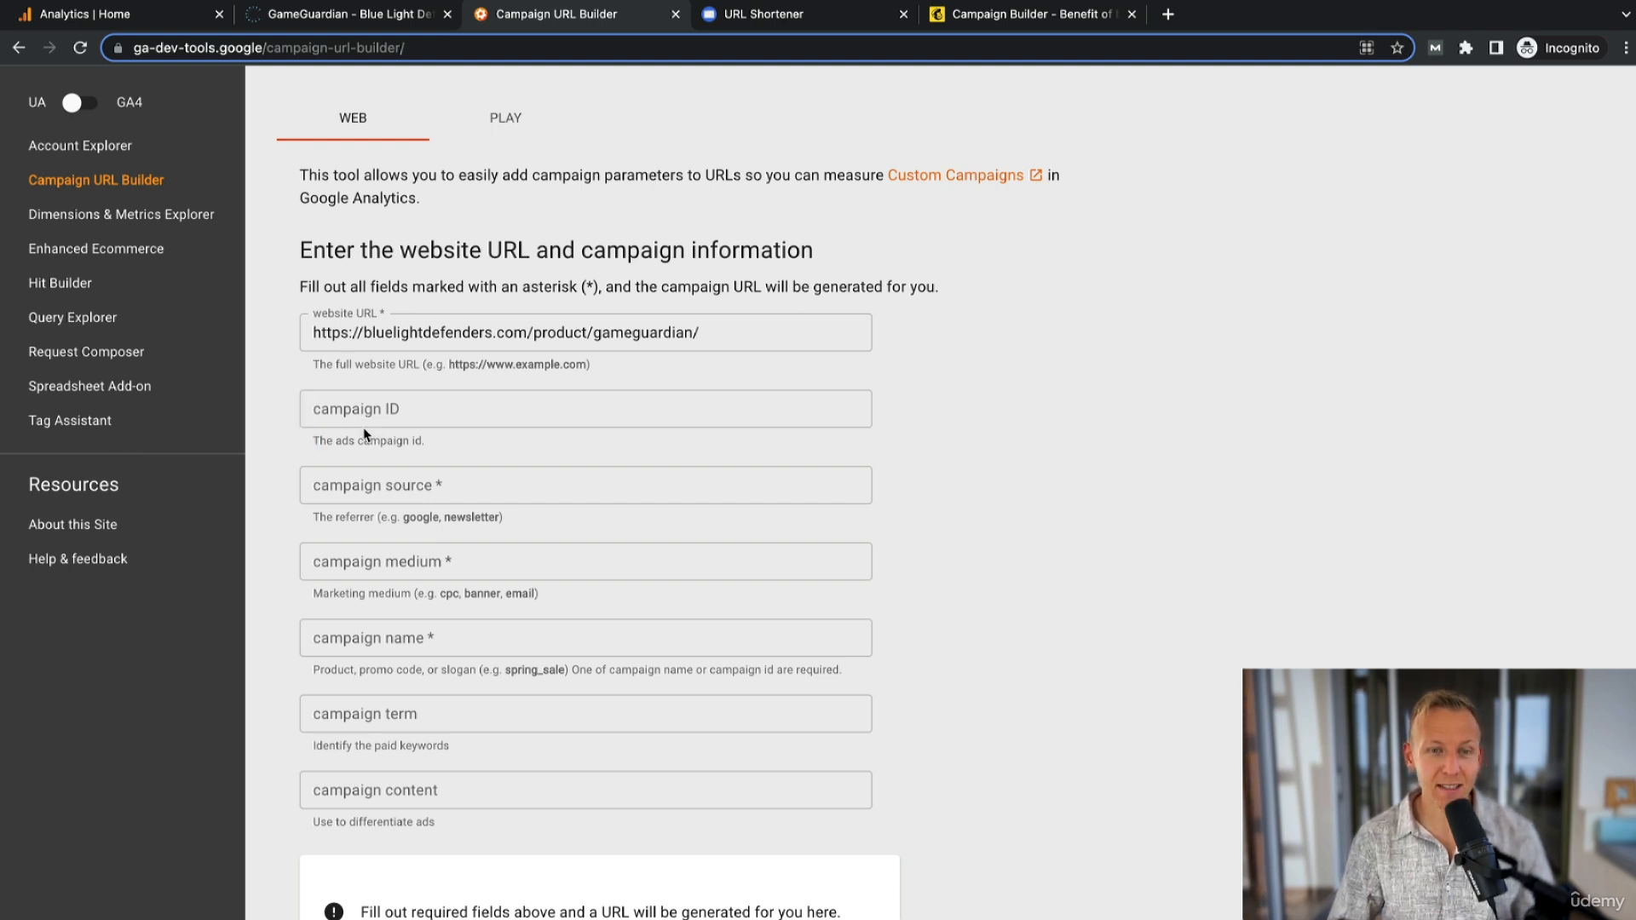
left_click(502, 487)
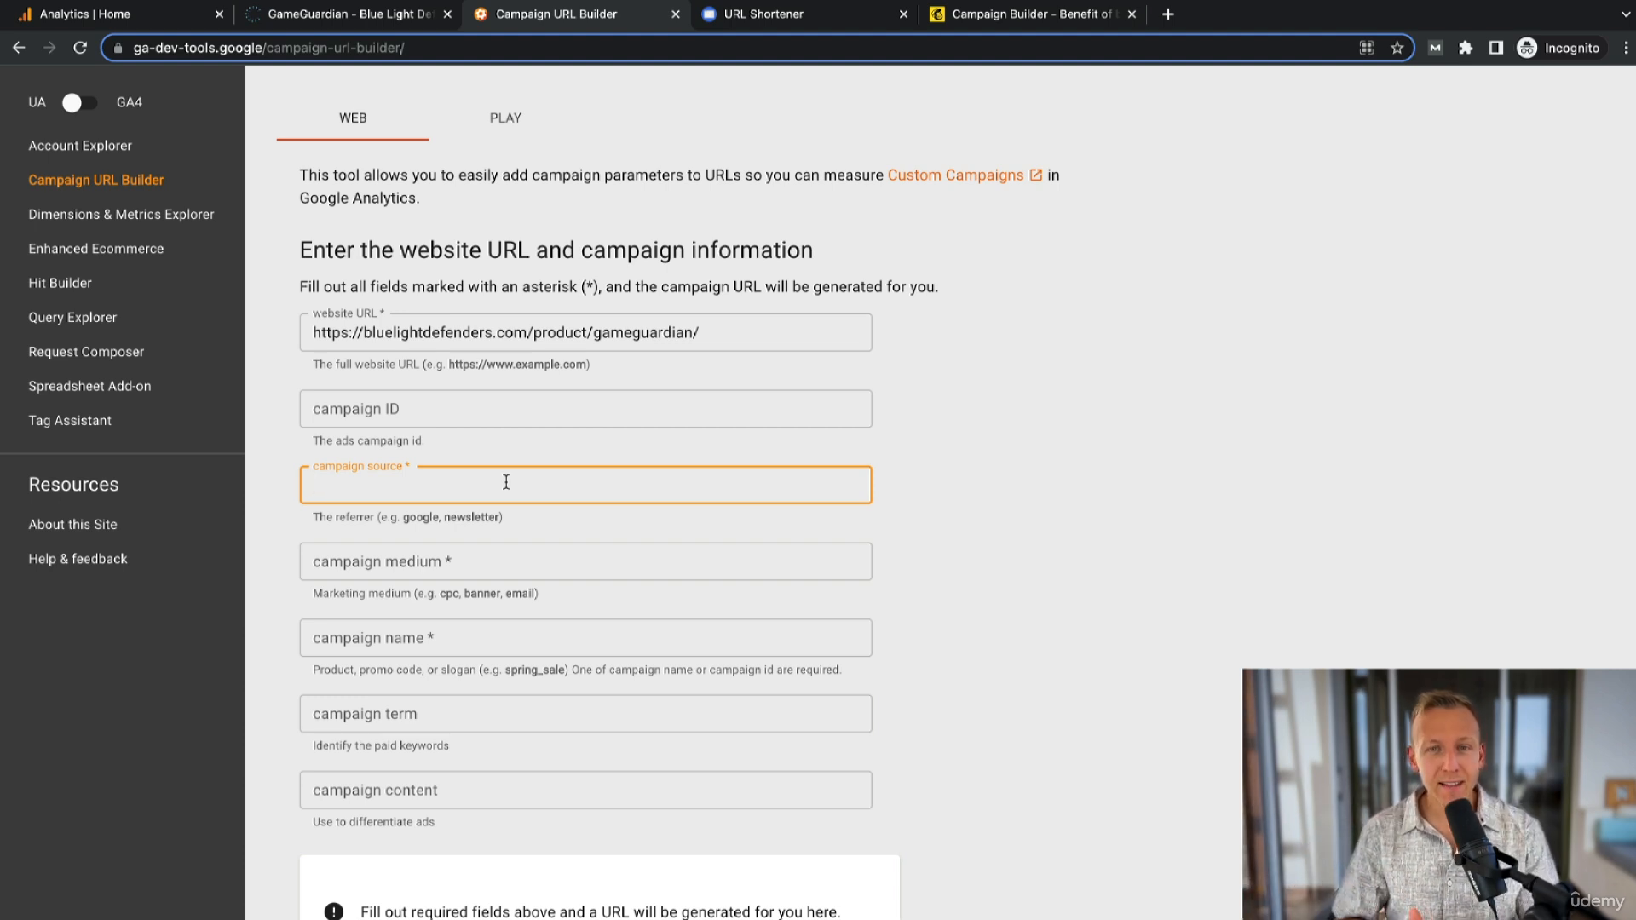
type("m")
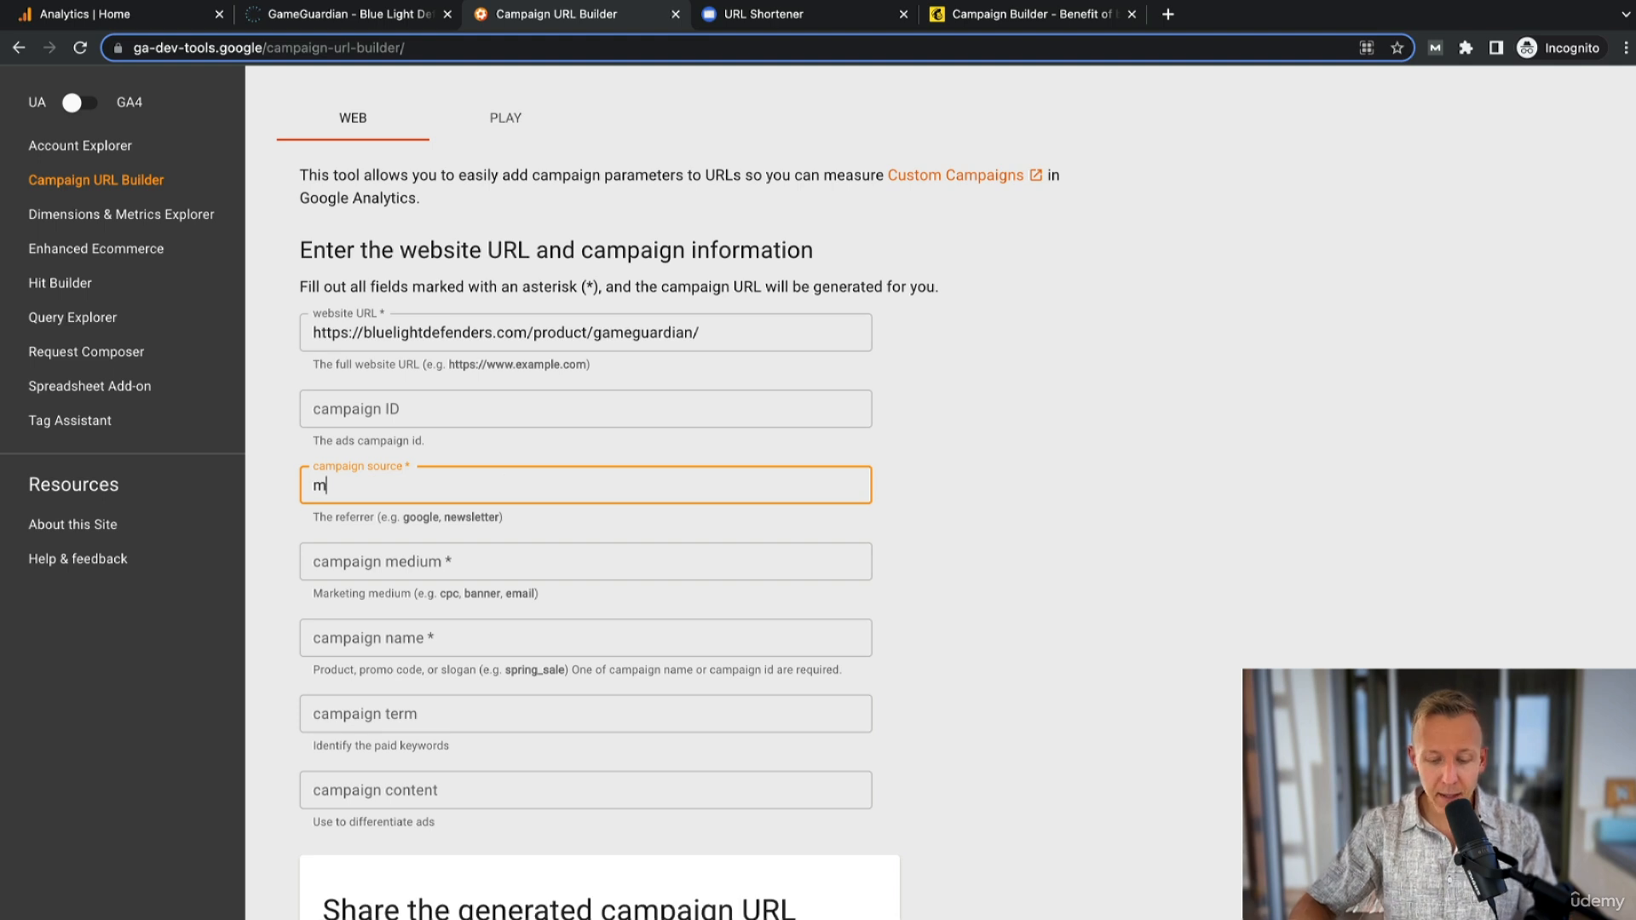
type("ailchimp")
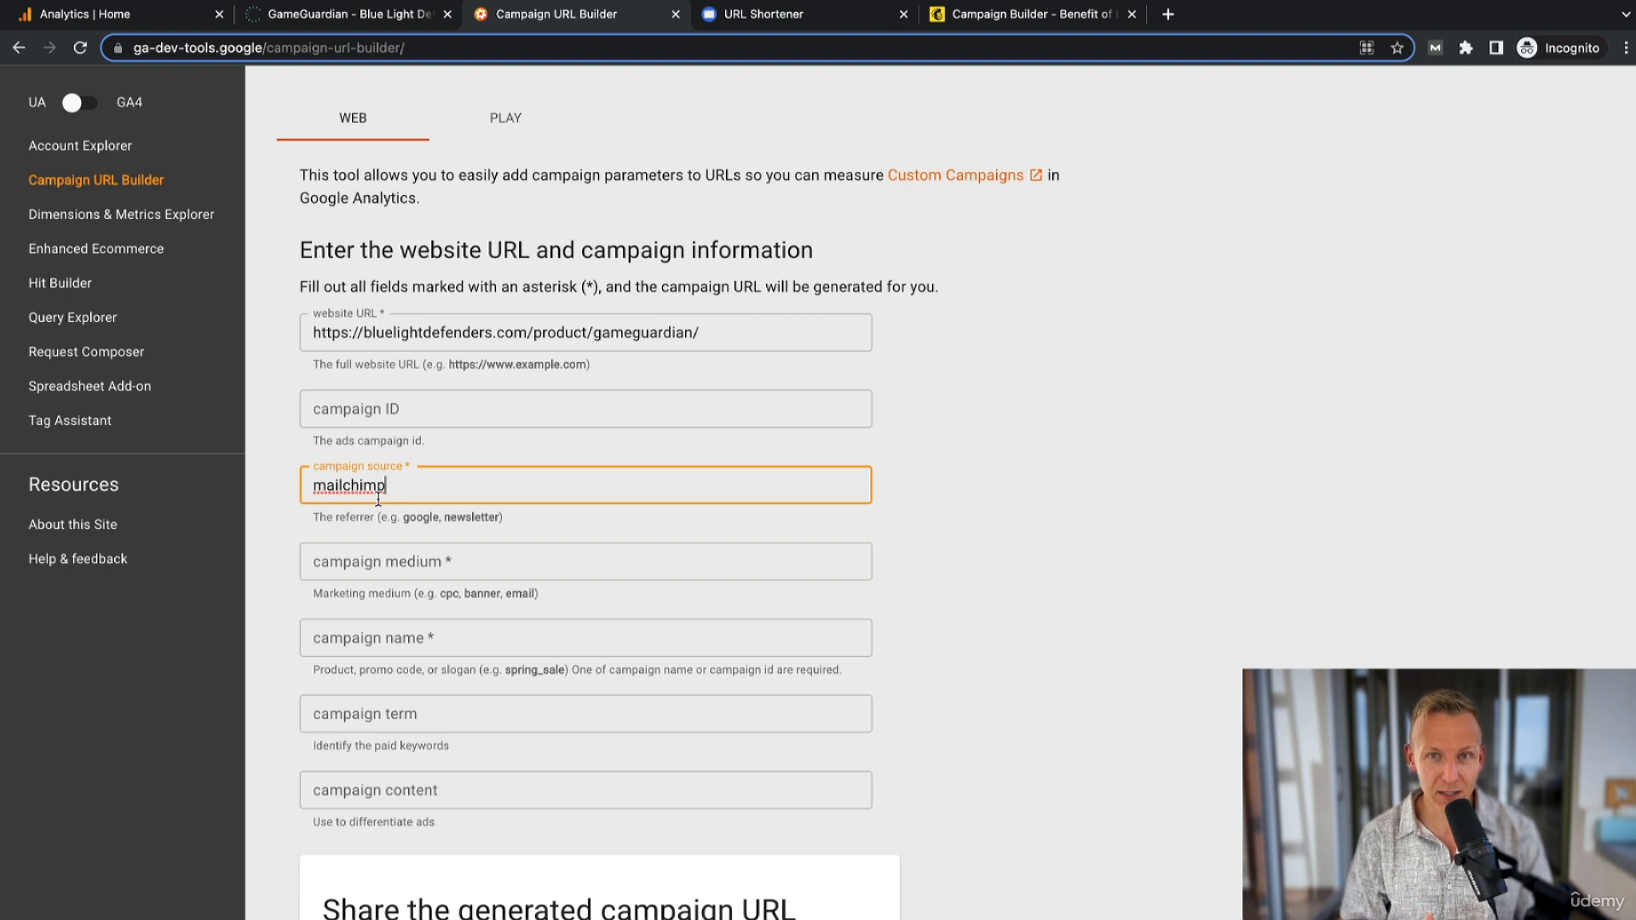
left_click(409, 556)
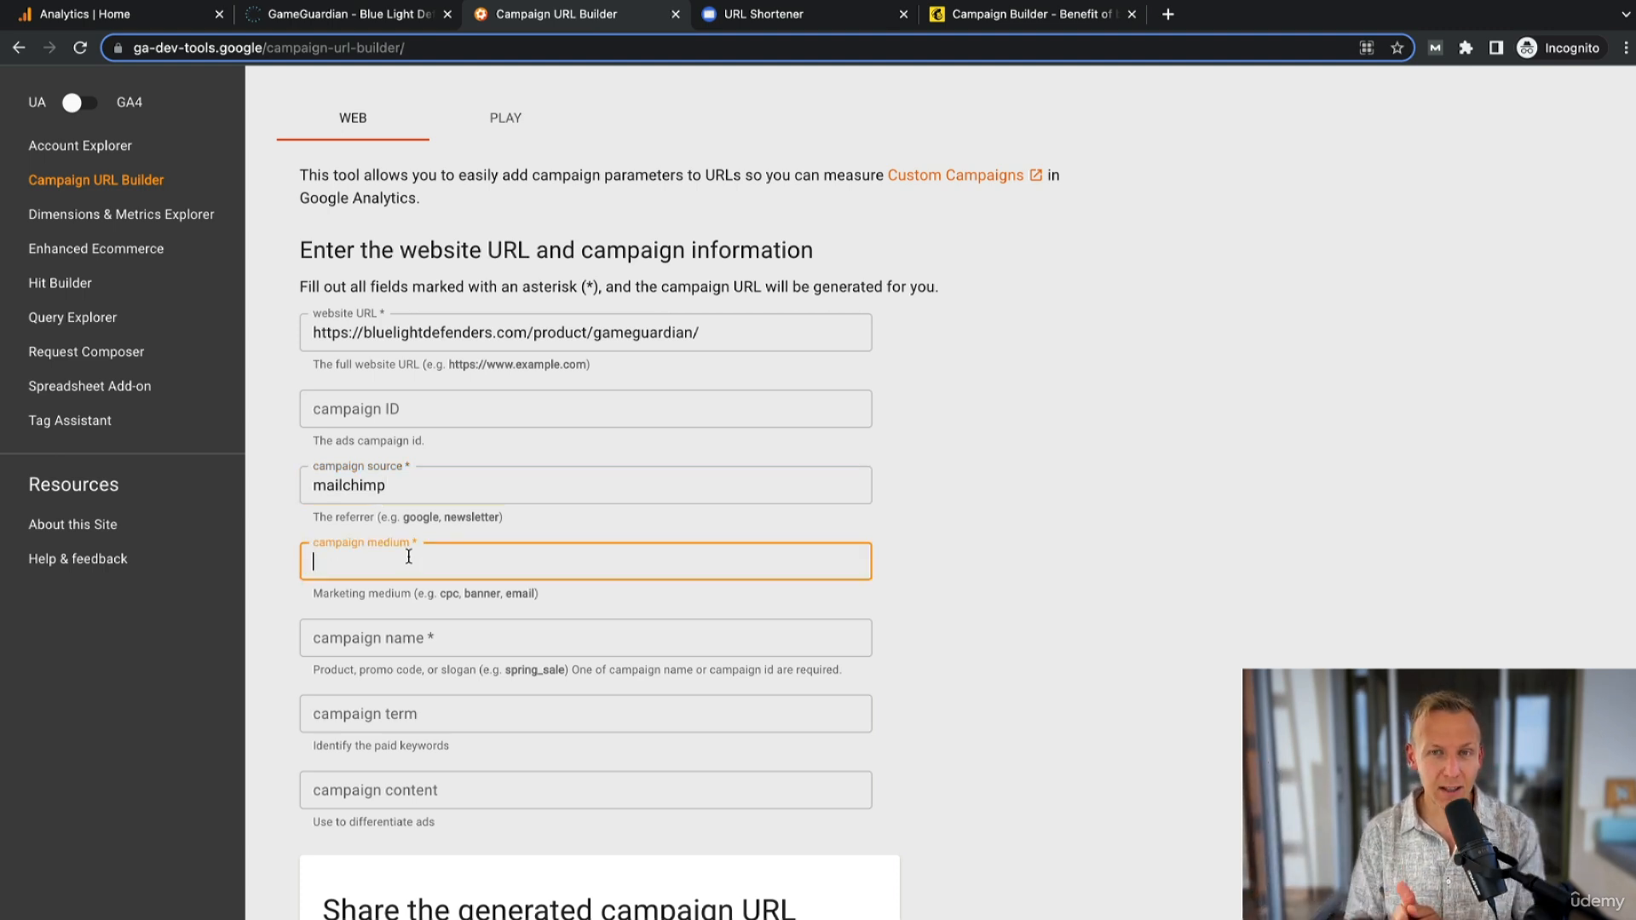
type("email")
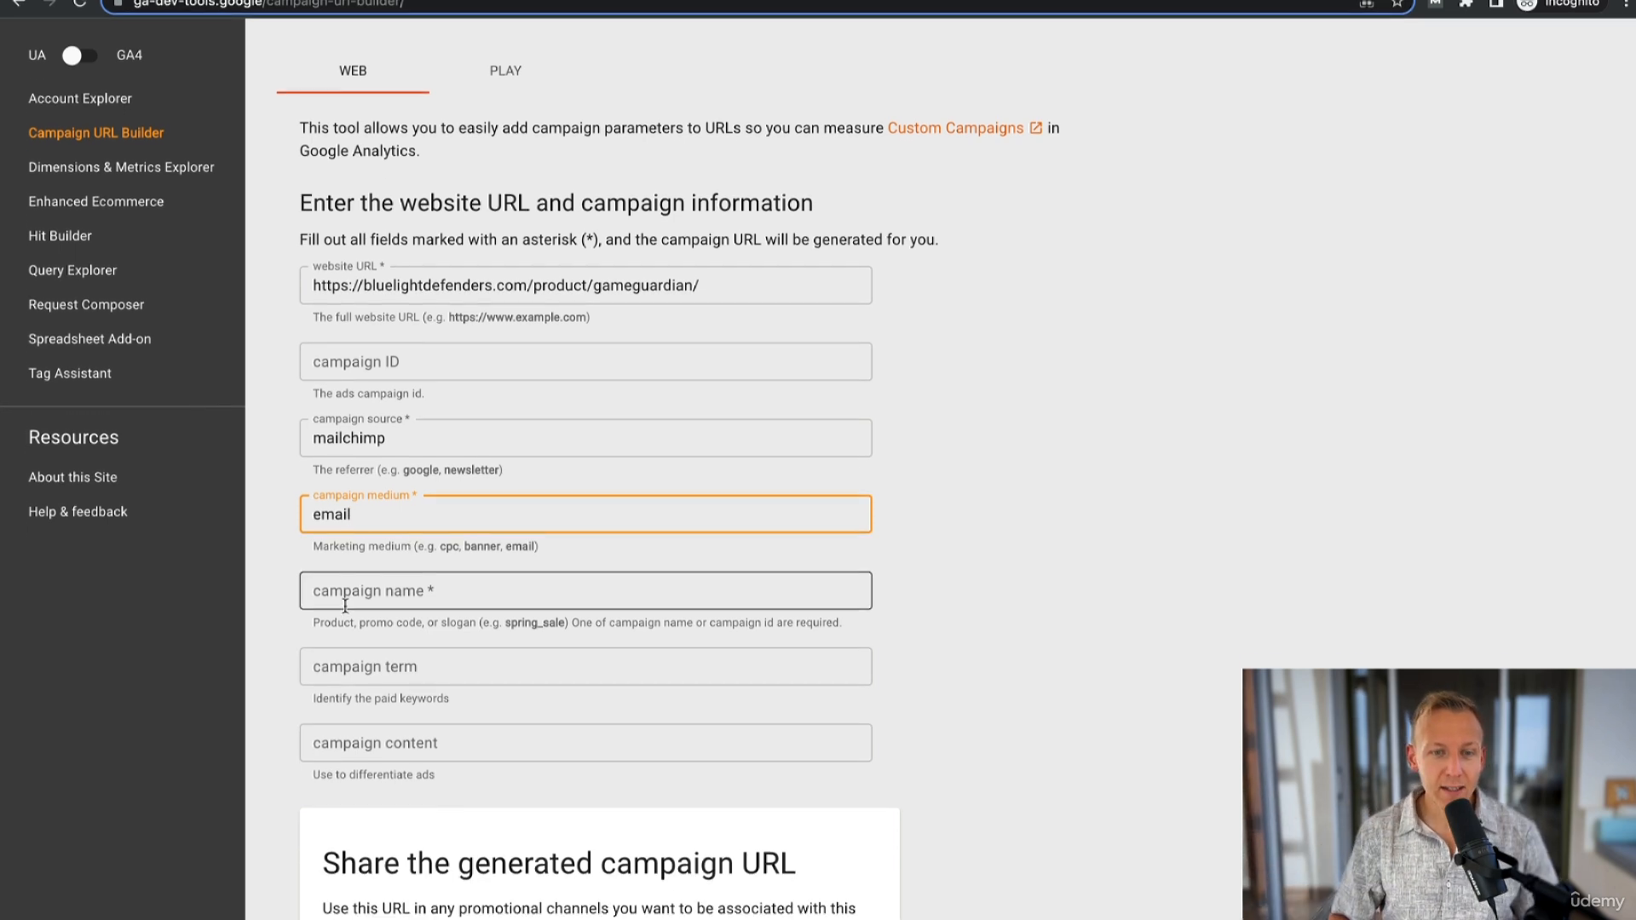
- Set the campaign name to cyber_monday
left_click(407, 644)
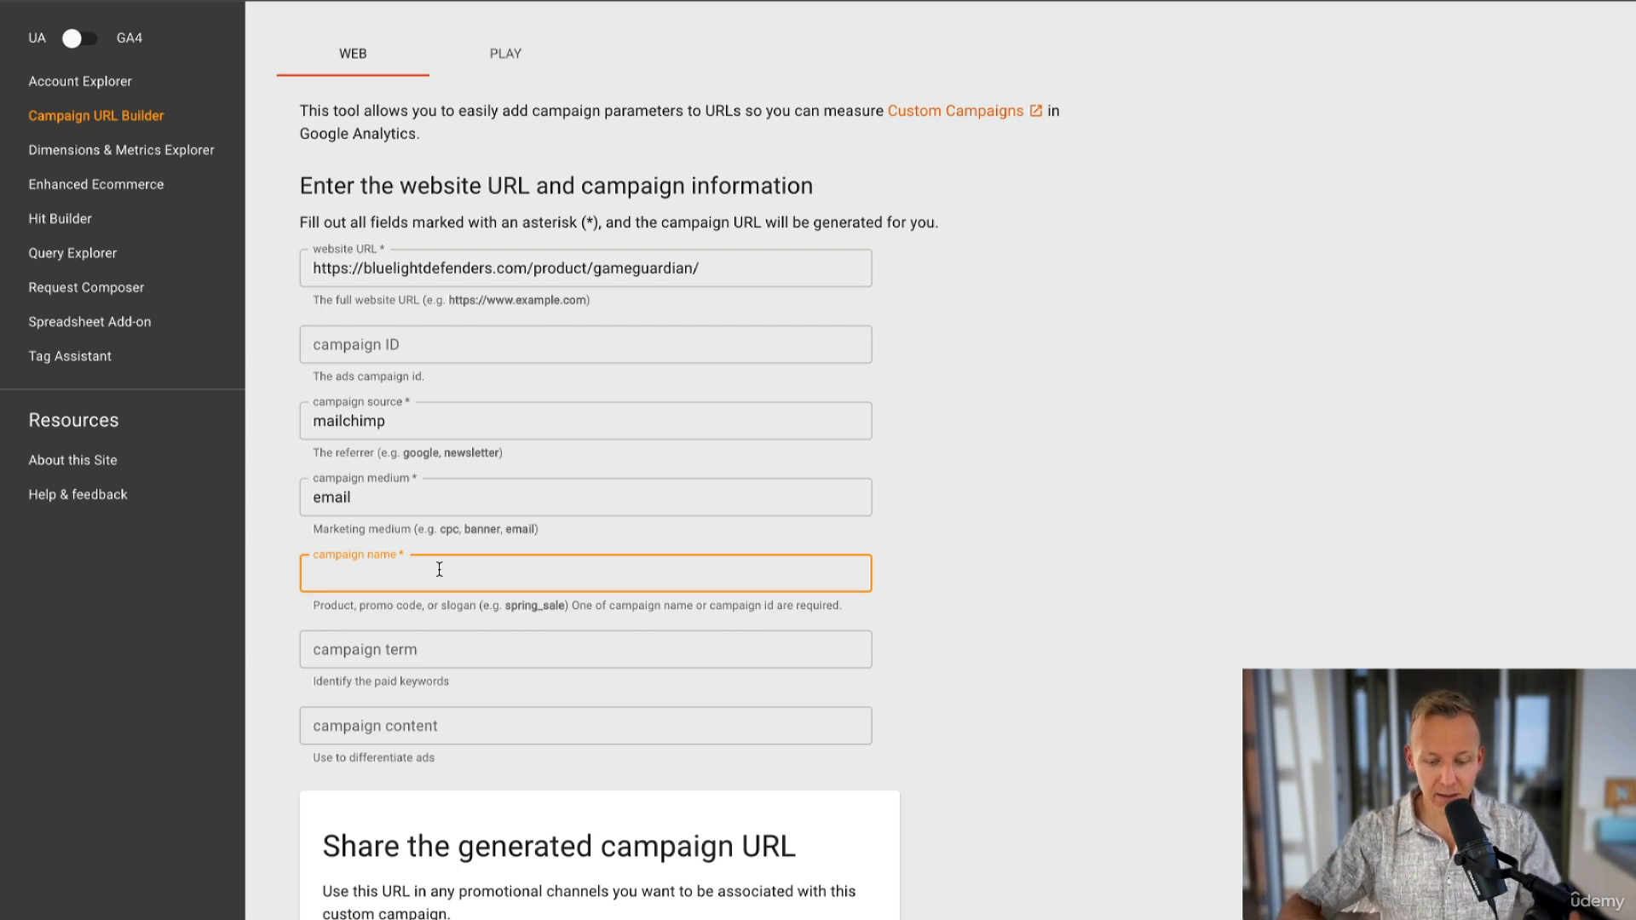
type("cyber")
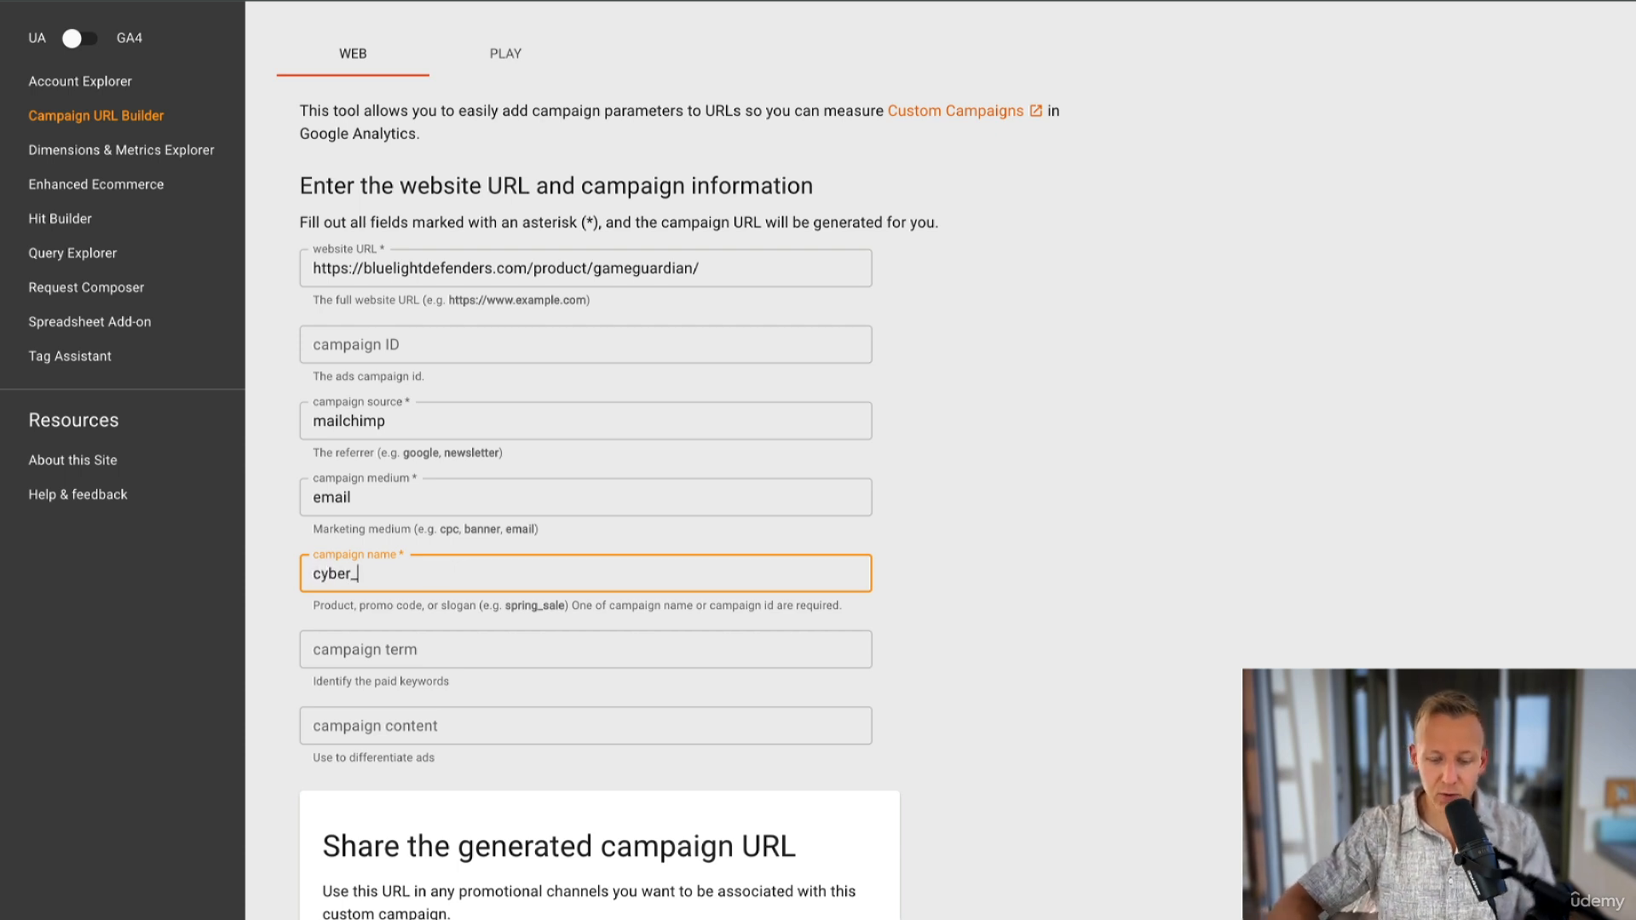
type("_monday")
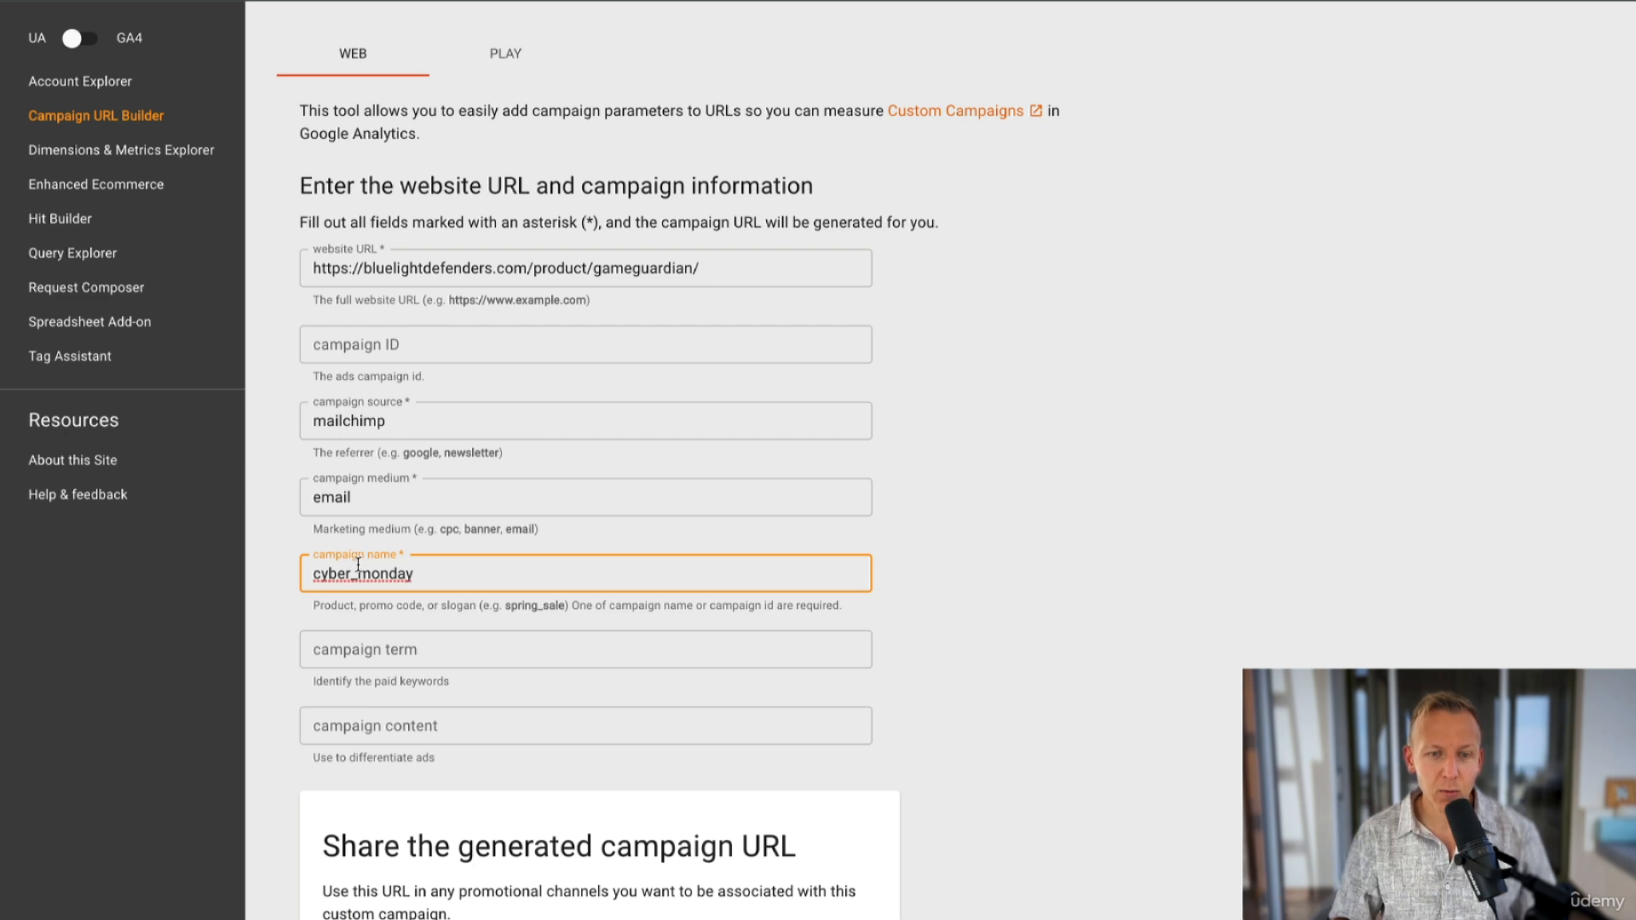
left_click_drag(358, 572, 350, 574)
left_click(438, 576)
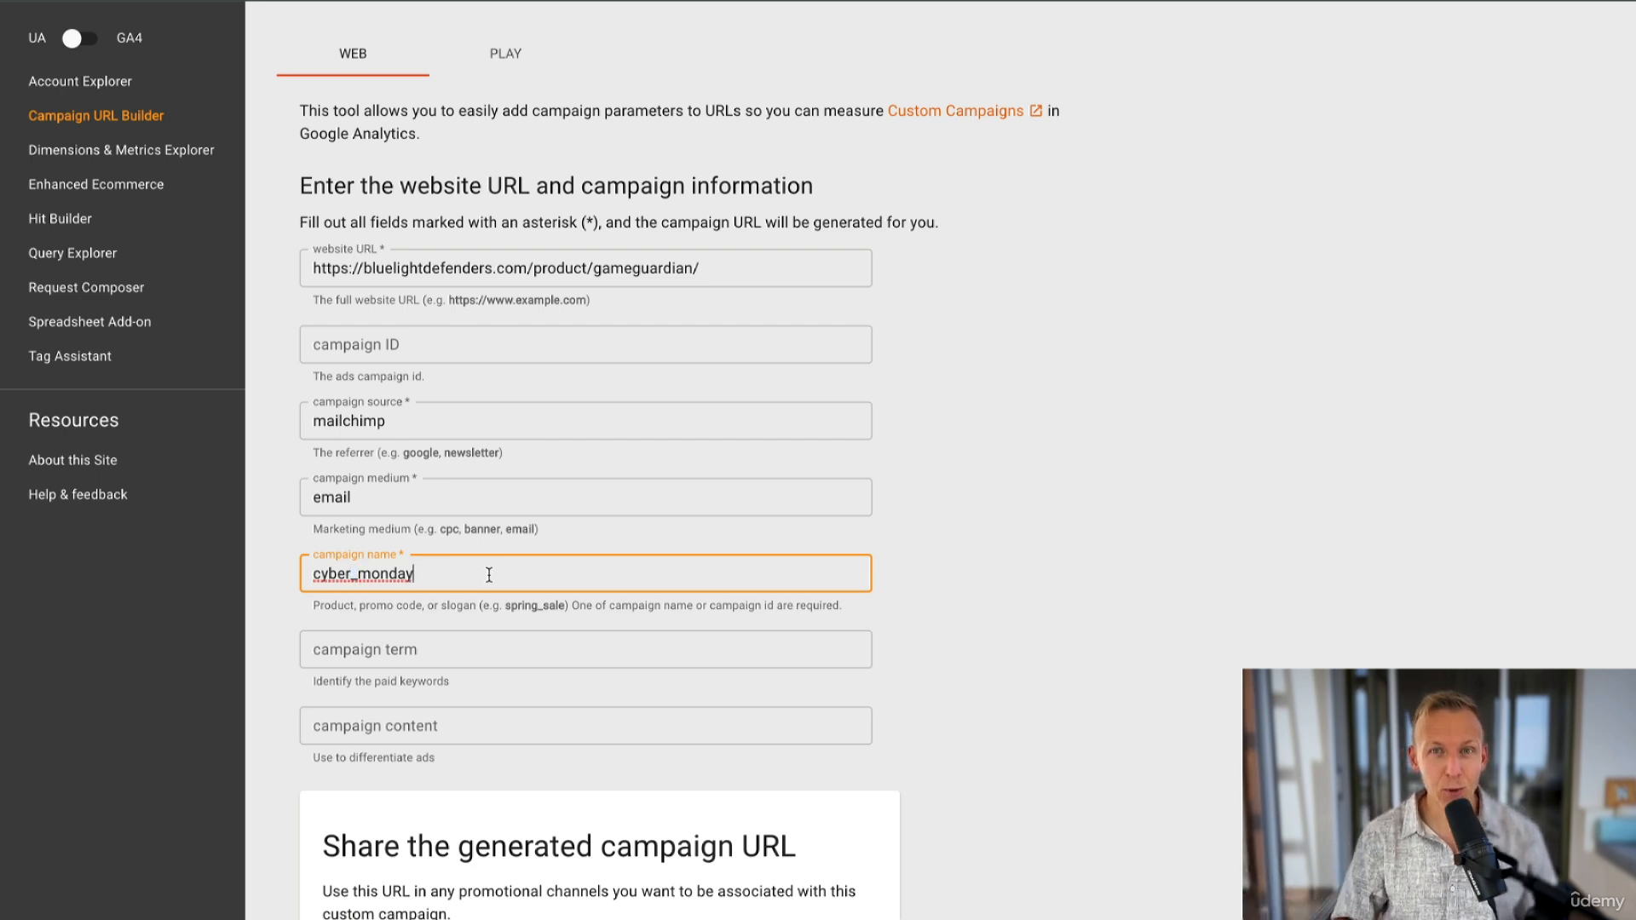
- Examine the generated campaign URL, highlighting its base address and its UTM parameter portion
left_click(450, 650)
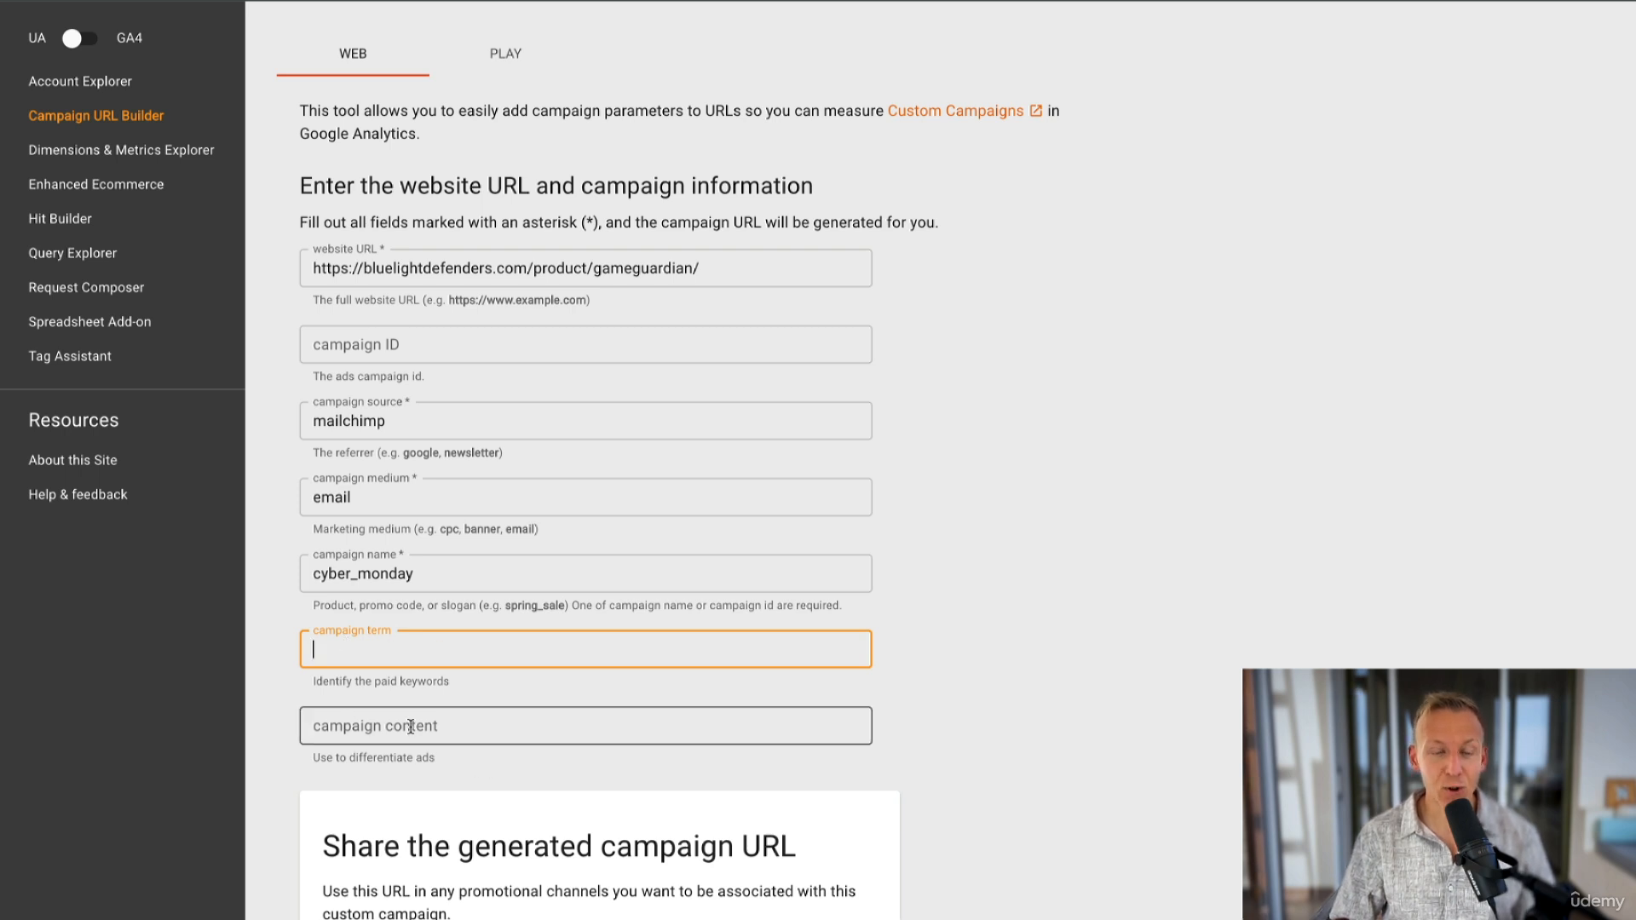
scroll(446, 560, "down", 5)
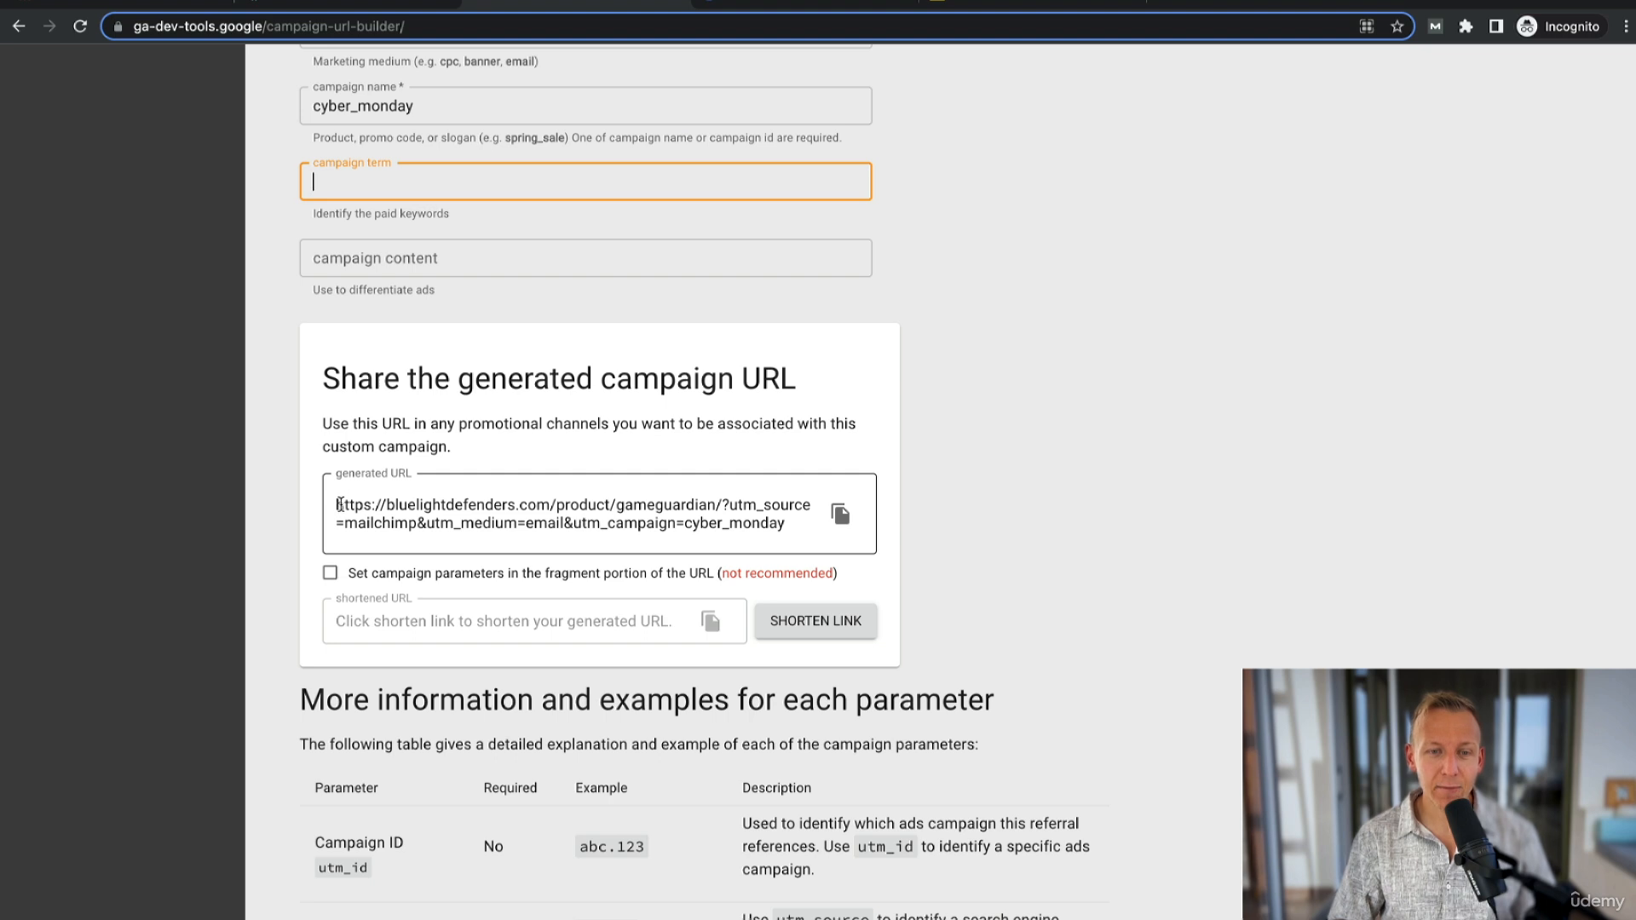
left_click_drag(340, 502, 712, 502)
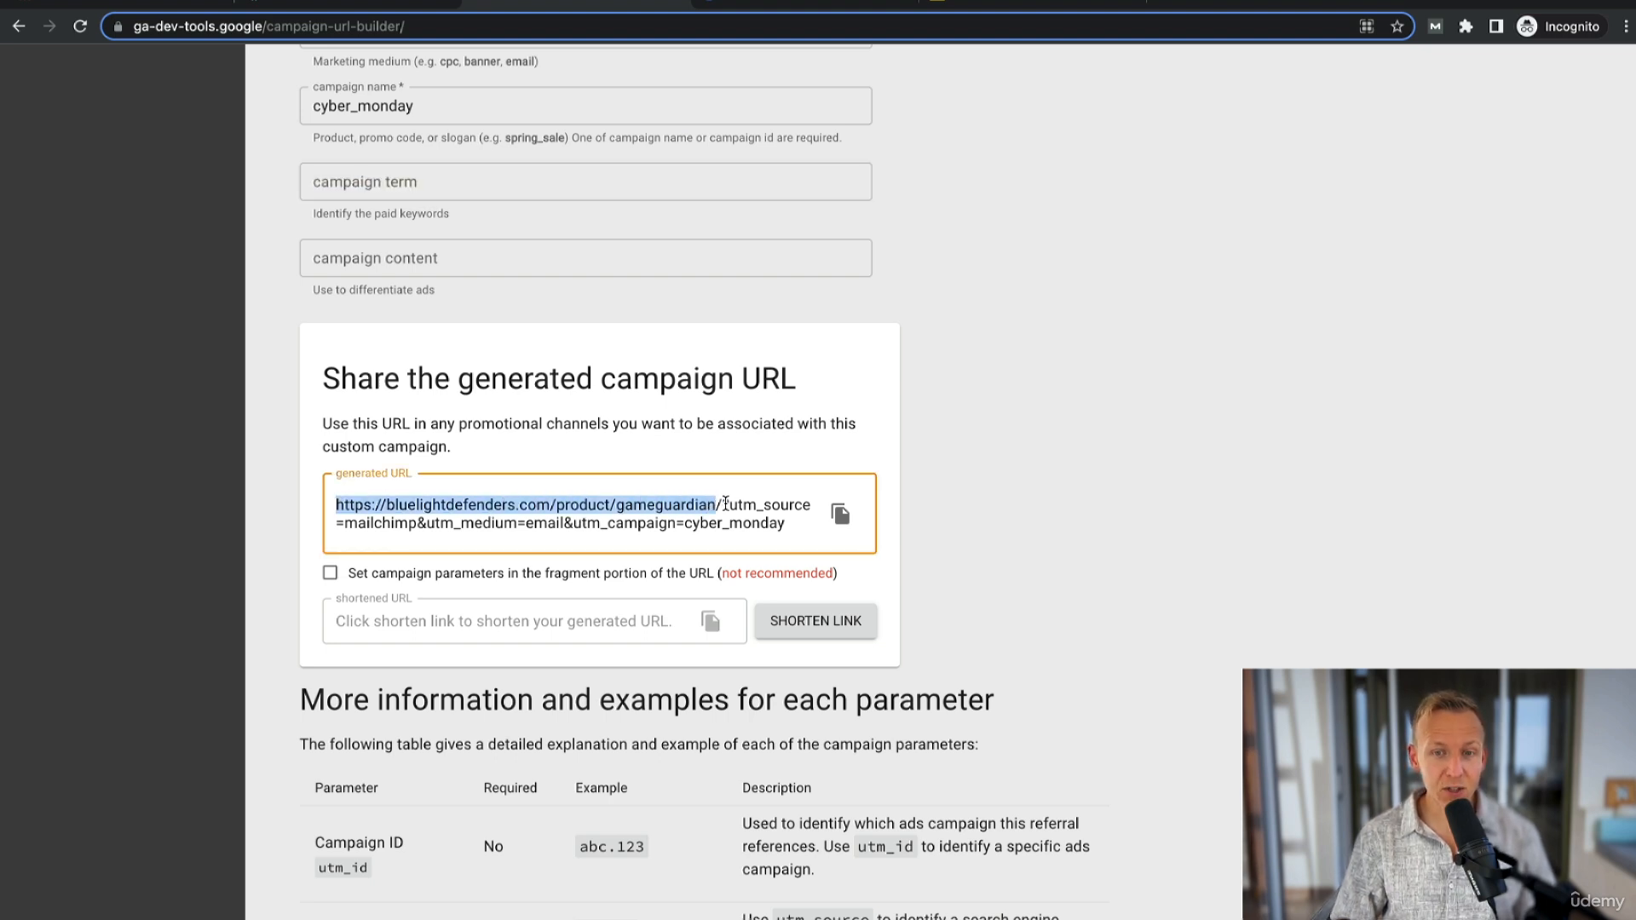
left_click_drag(721, 504, 793, 523)
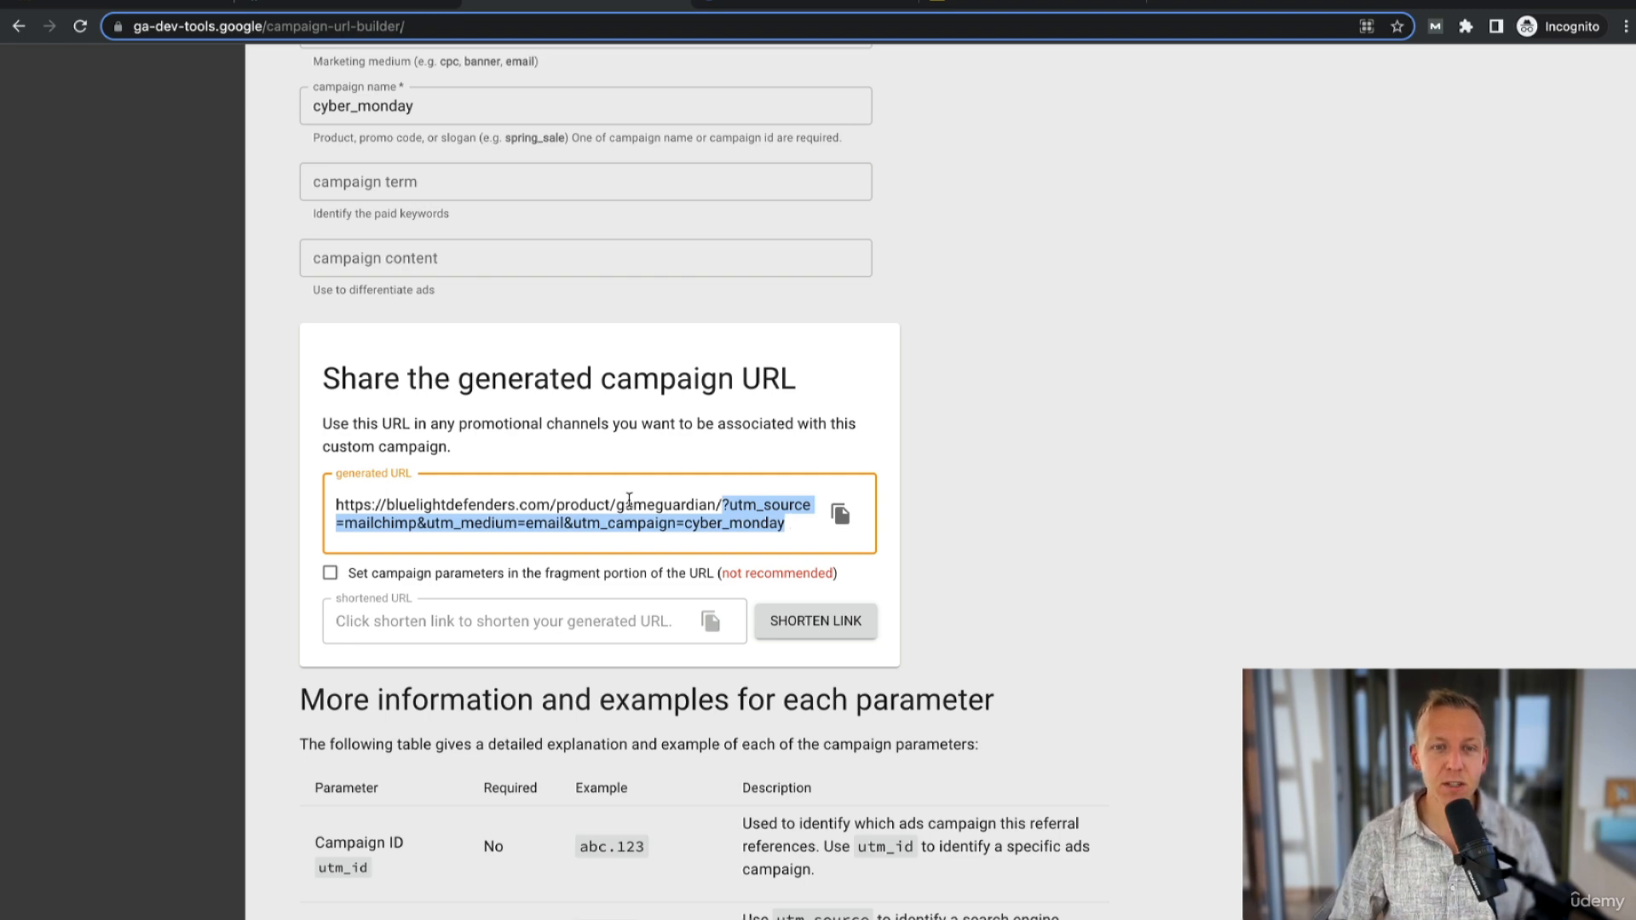
scroll(585, 486, "up", 5)
scroll(486, 639, "down", 6)
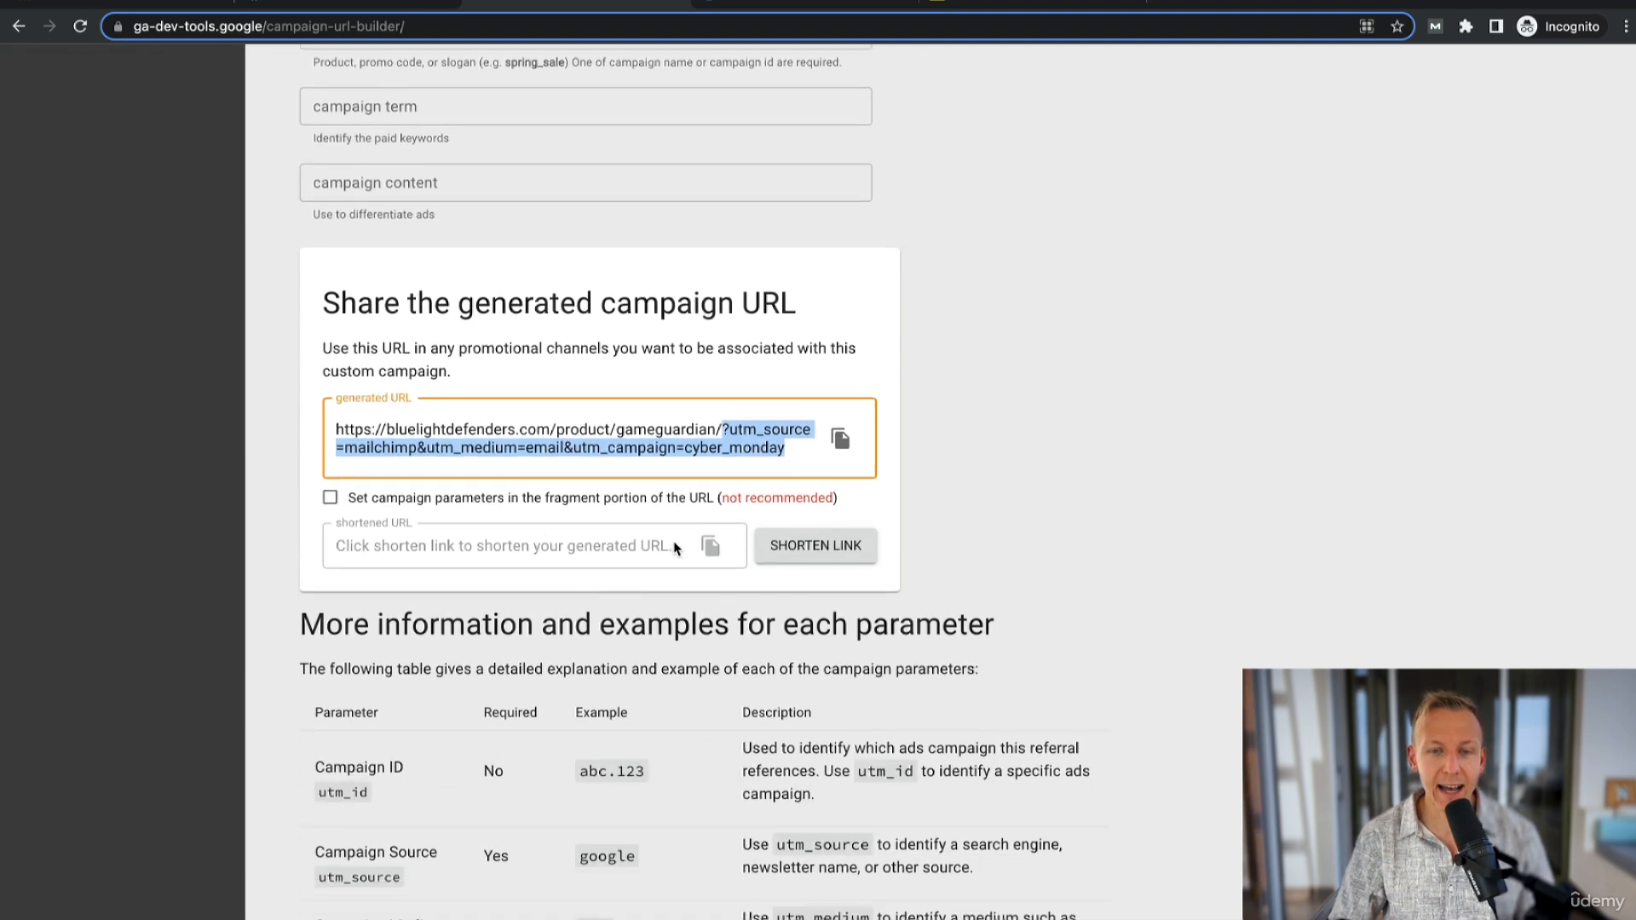
scroll(612, 435, "down", 1)
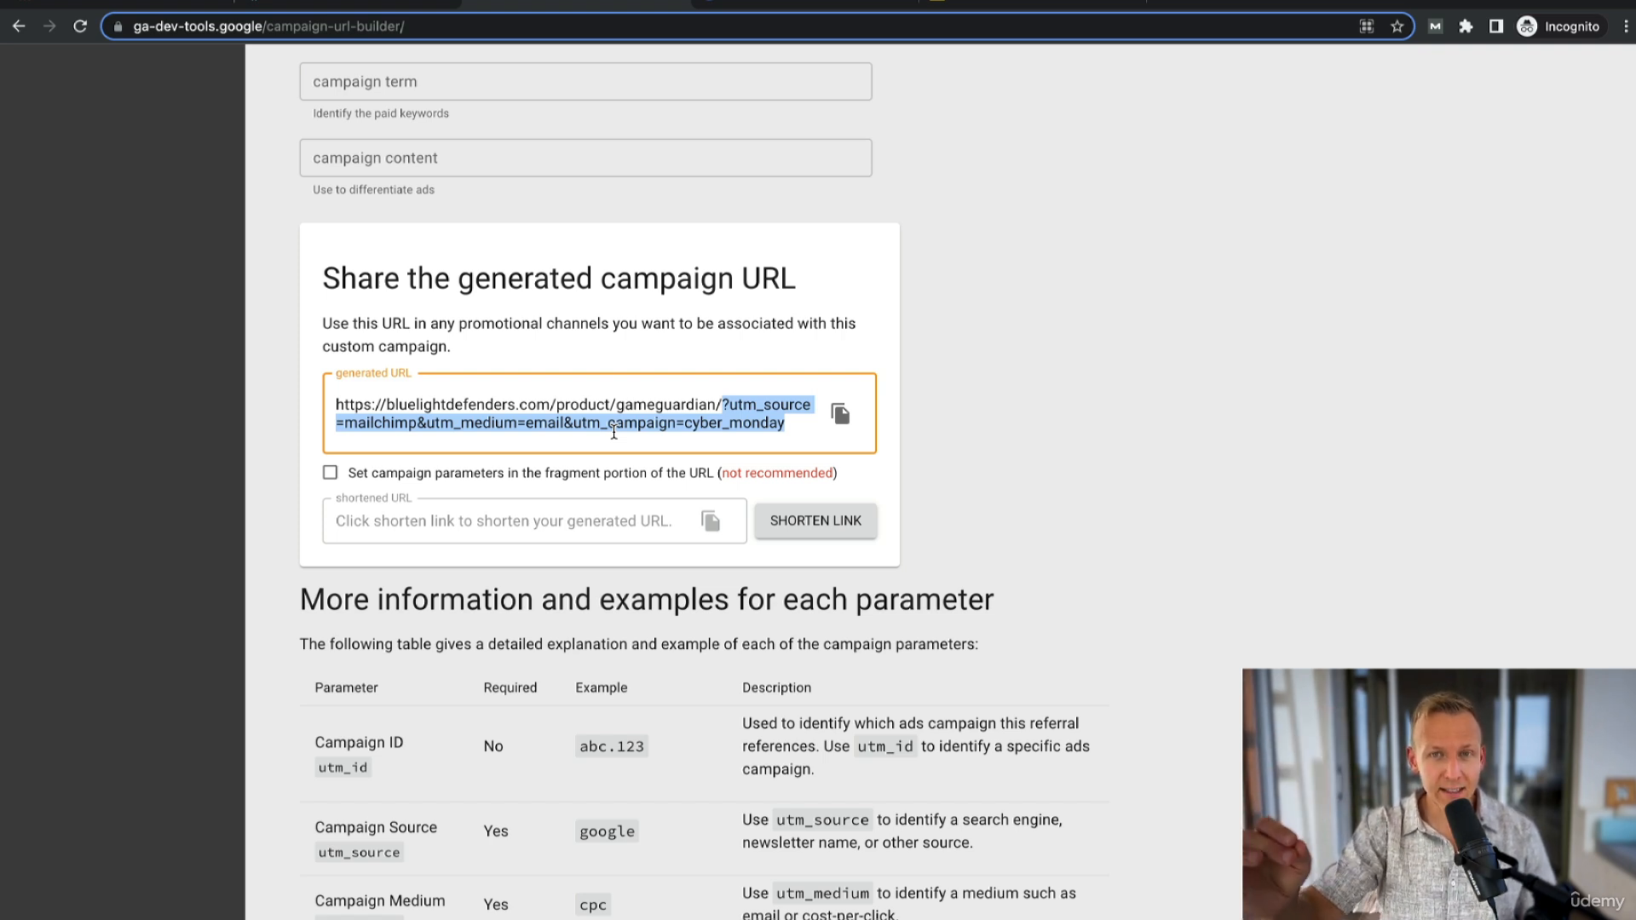
left_click(722, 403)
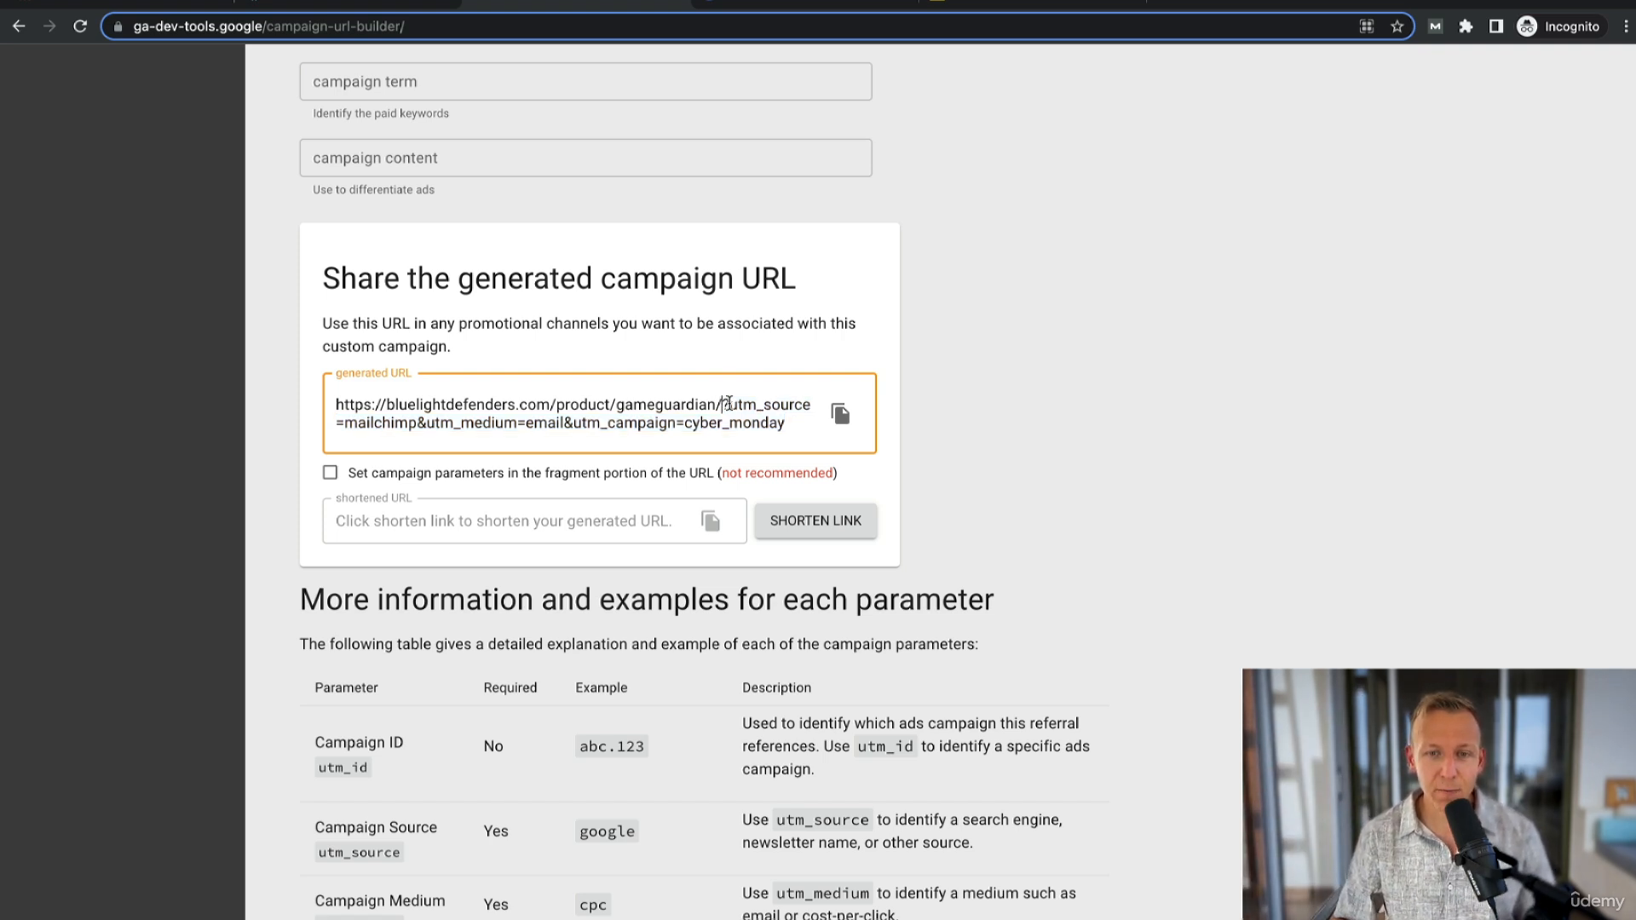
left_click_drag(722, 403, 795, 439)
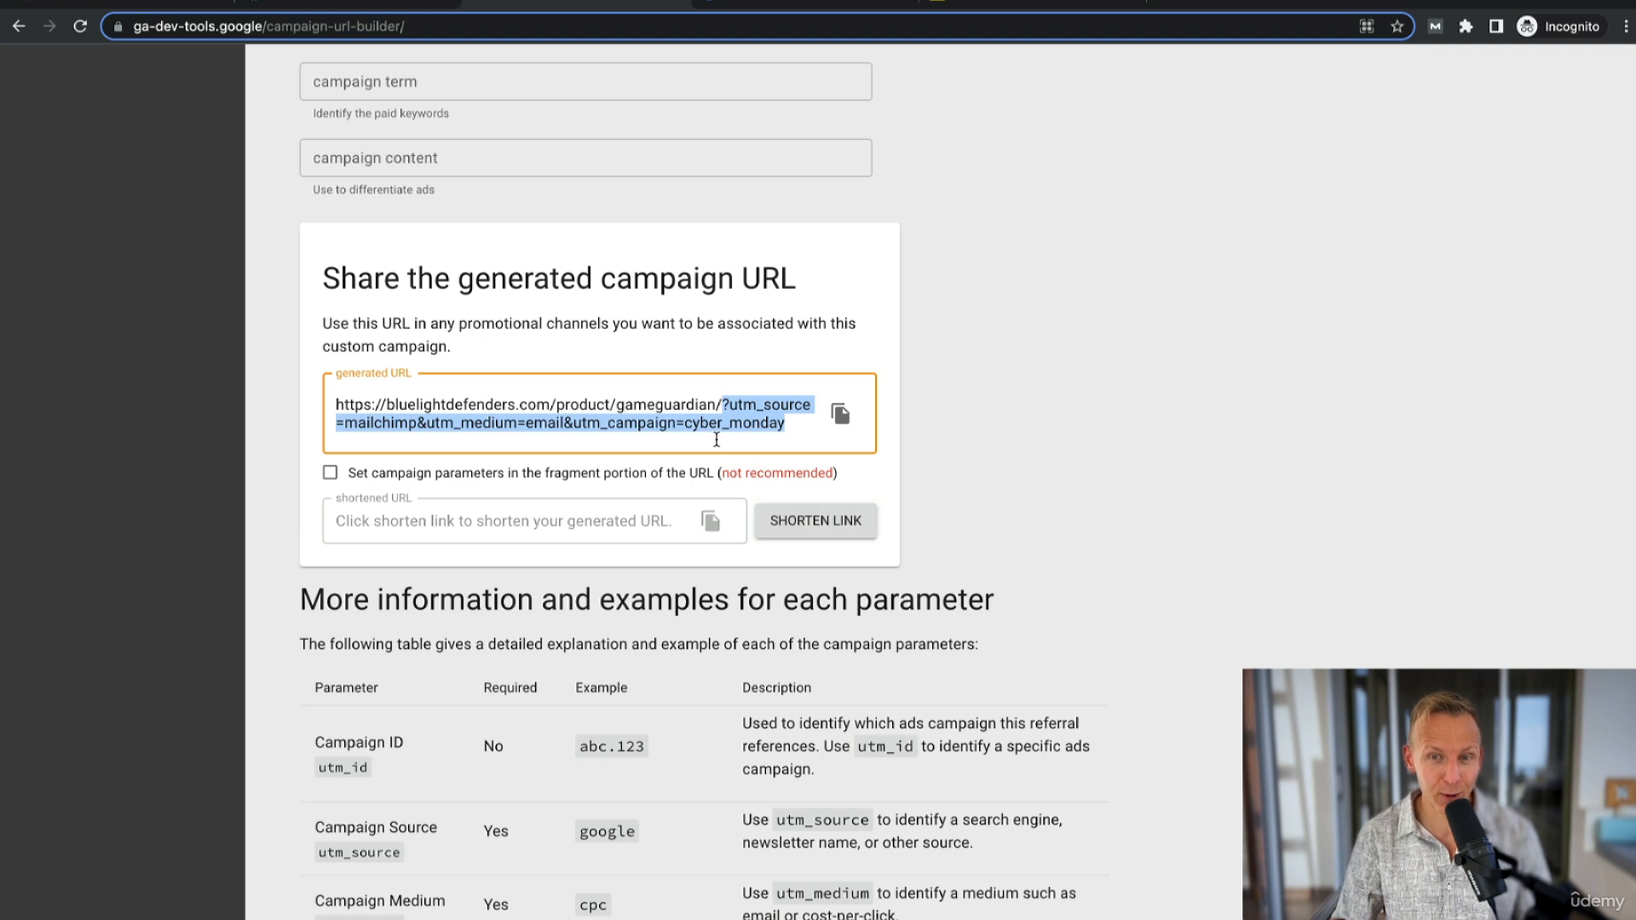
- Copy the generated campaign URL and shorten it in the URL Shortener tab
left_click(843, 421)
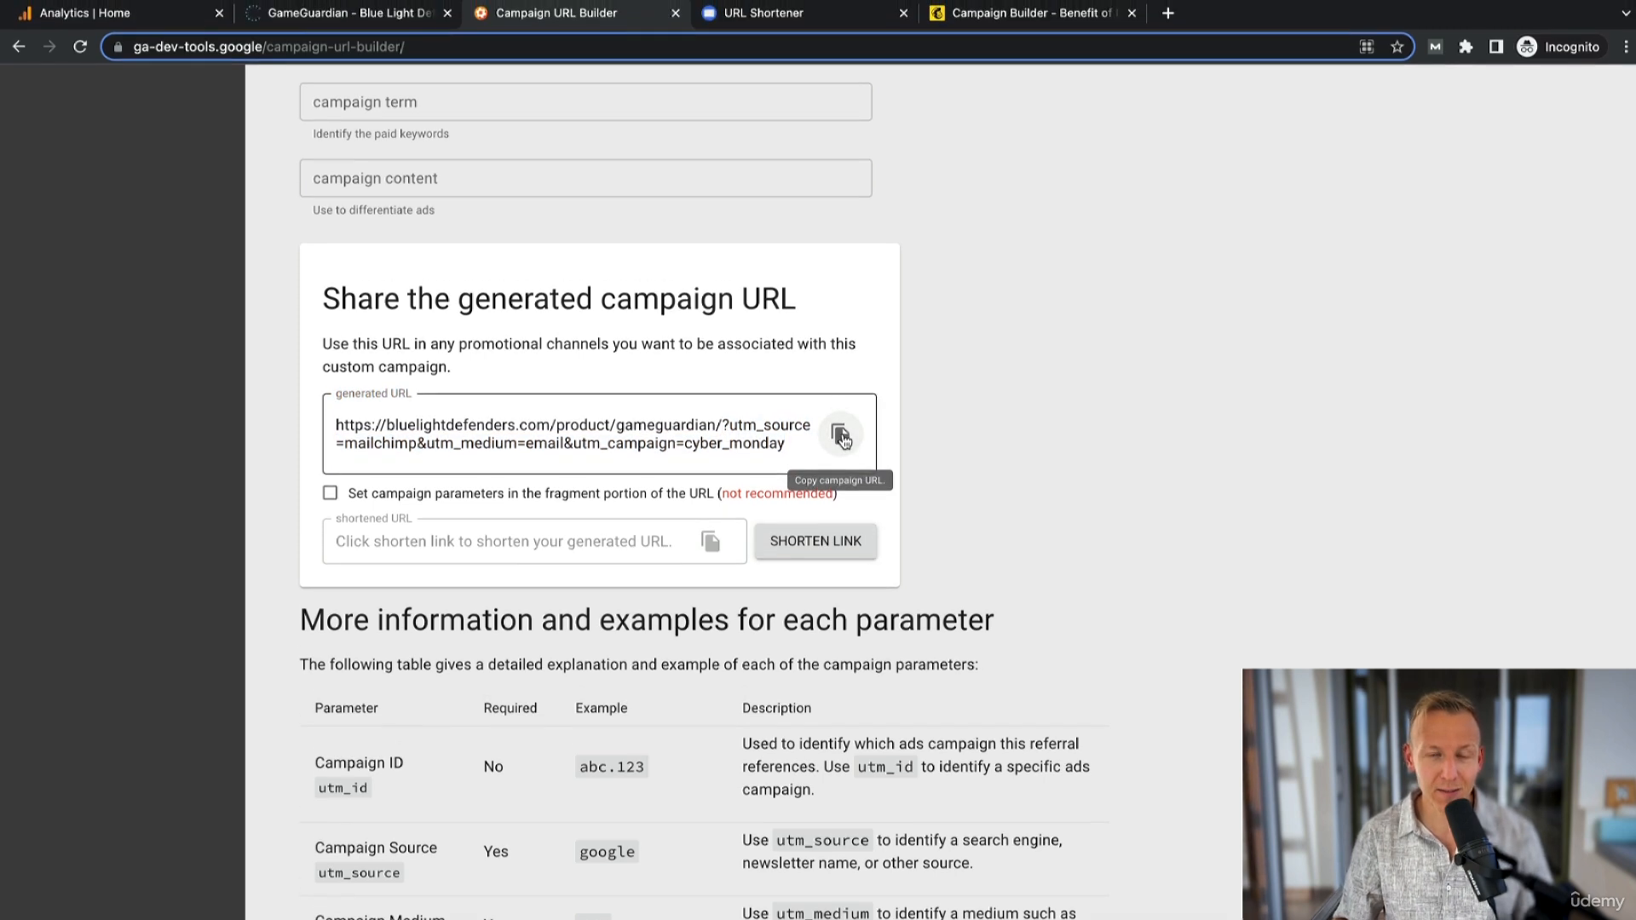
left_click(806, 30)
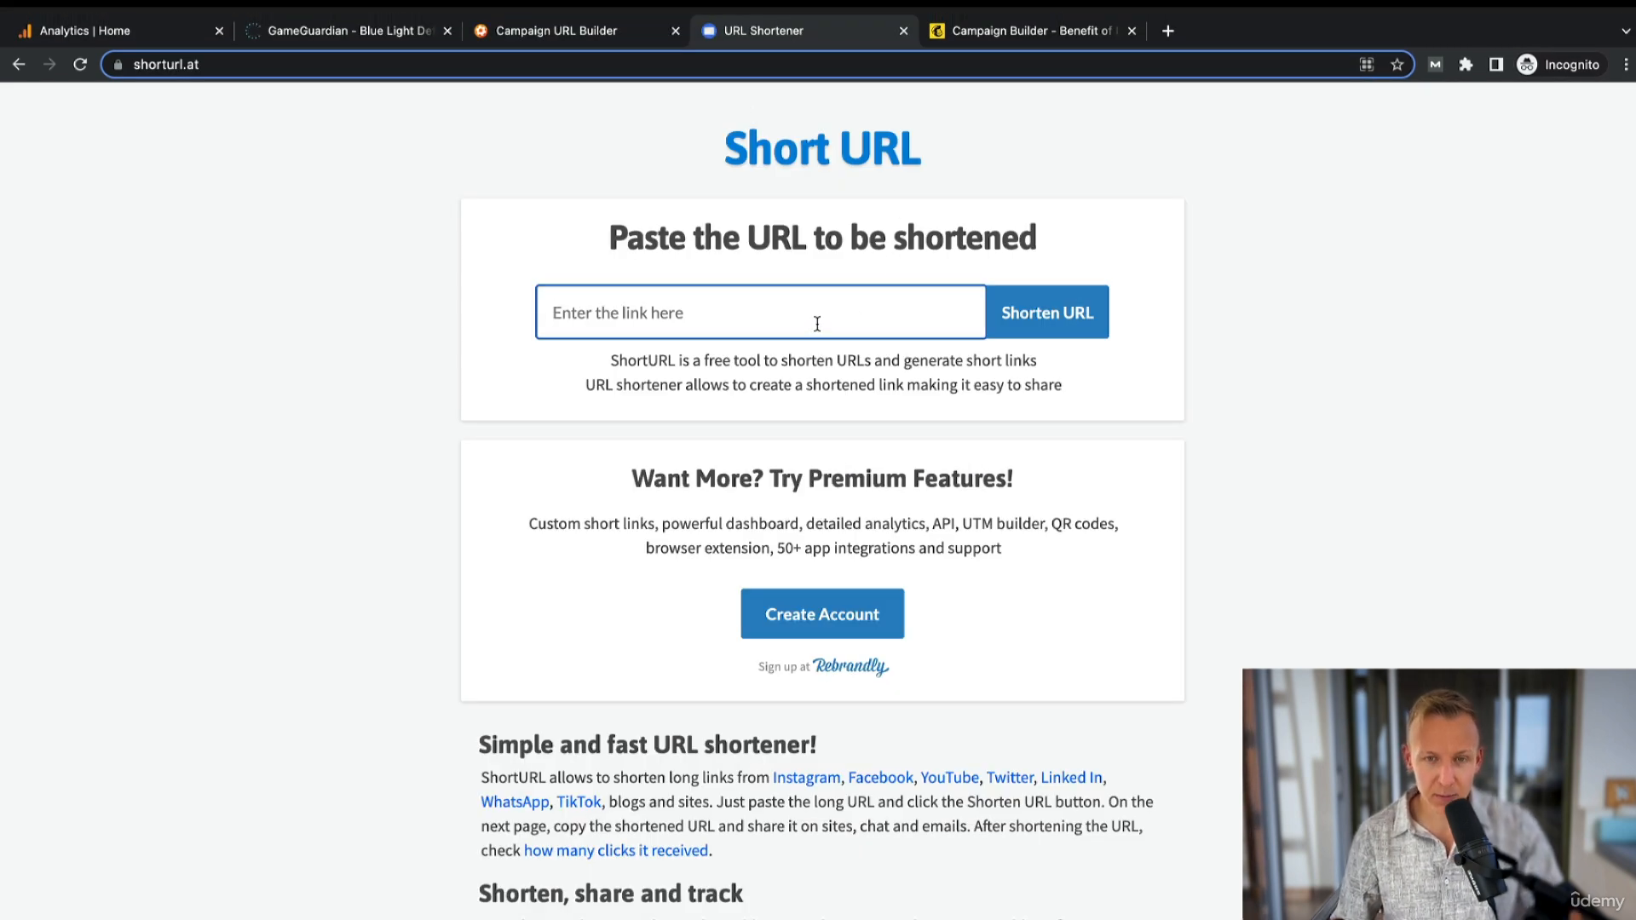
key("super+v")
left_click(1053, 317)
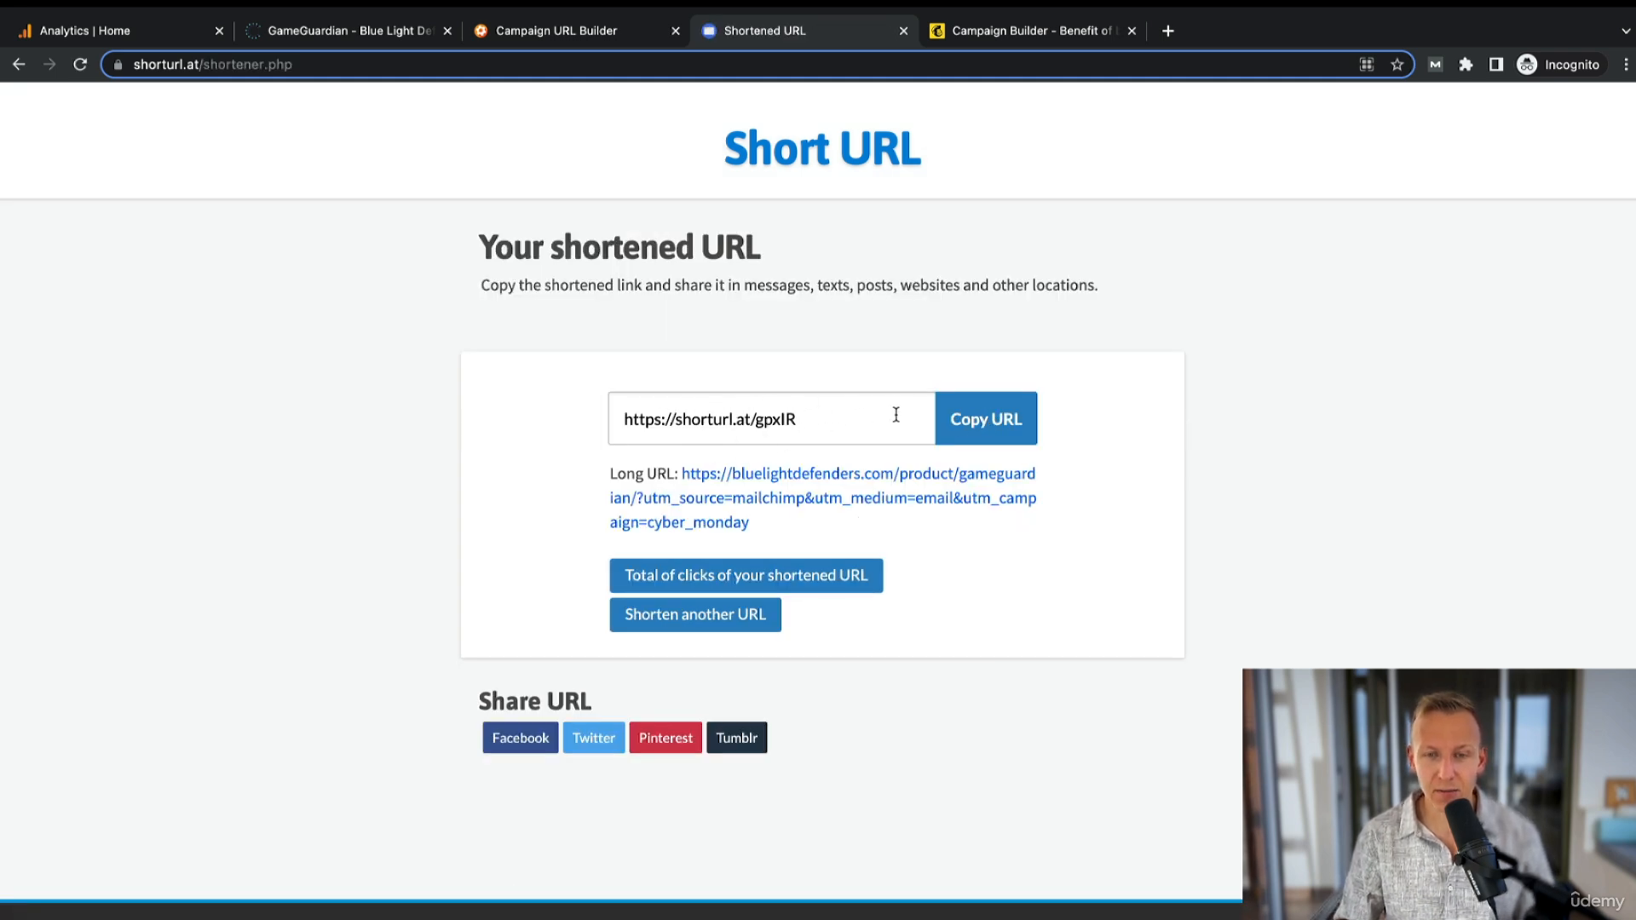
- Copy the shortened URL
left_click(990, 419)
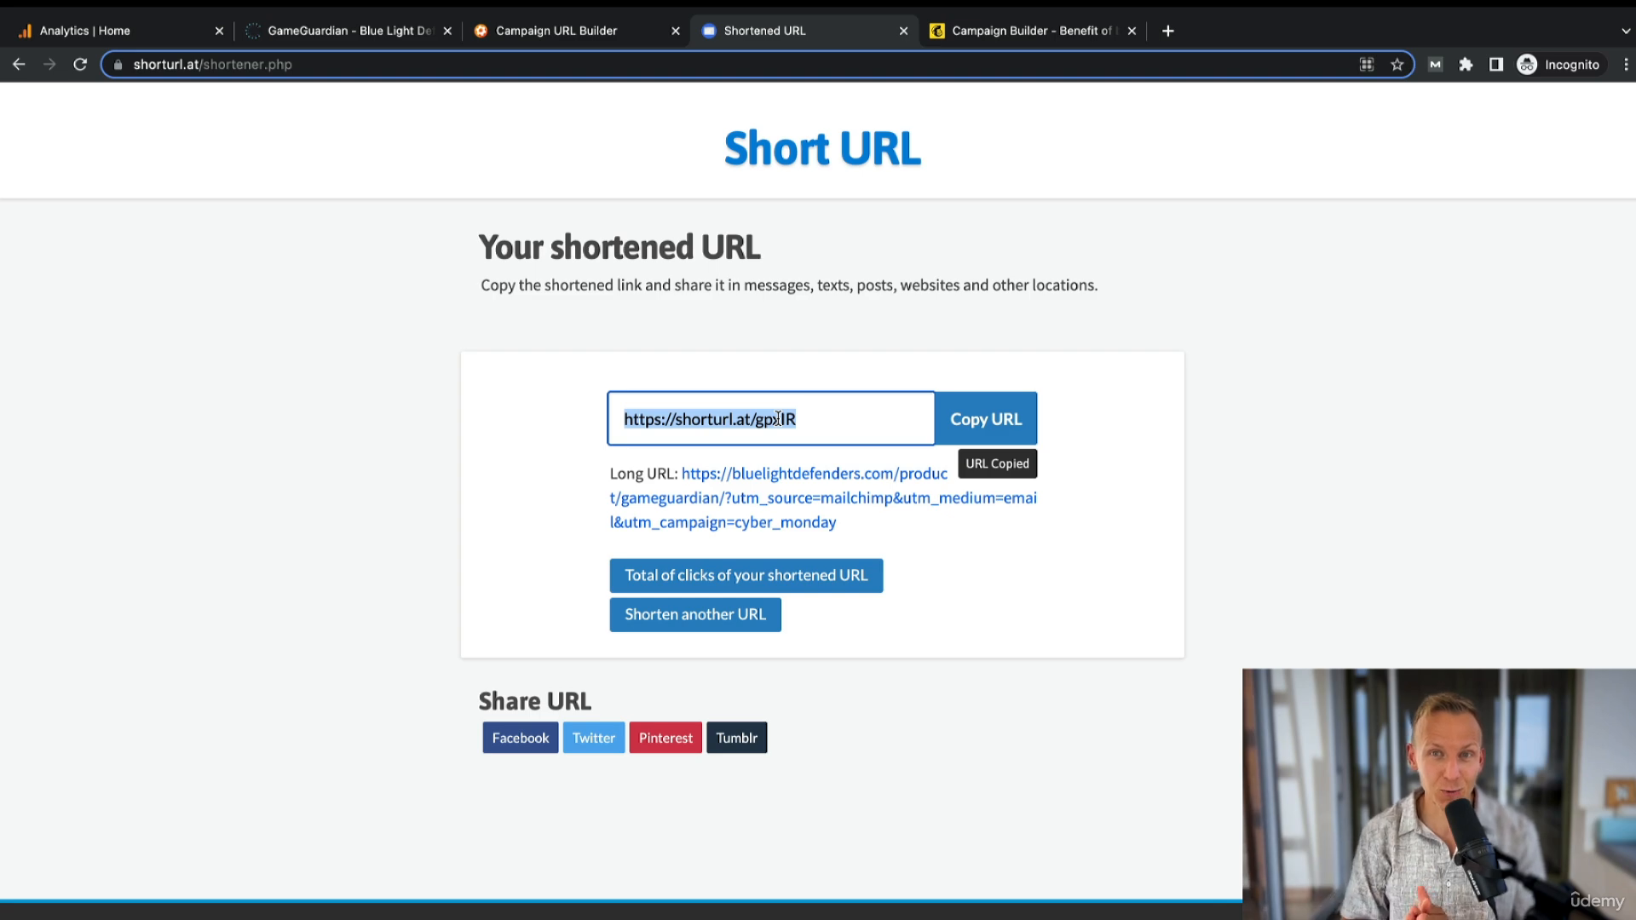
left_click(684, 343)
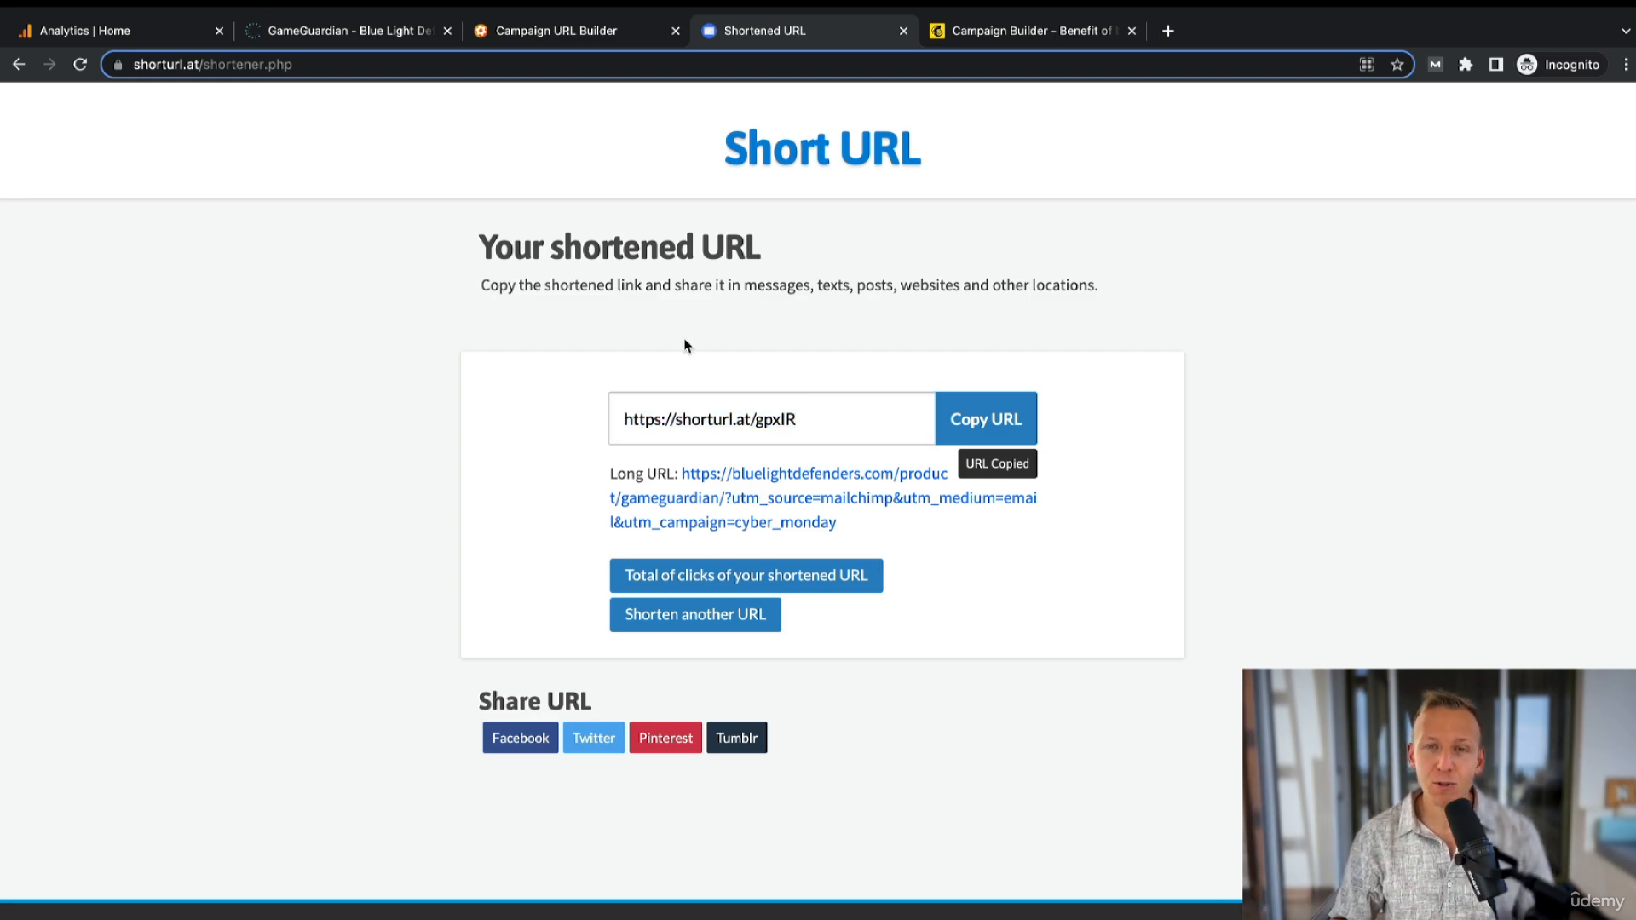
- In the Mailchimp email, replace the Buy Now button's web address link with the shortened URL
left_click(1022, 31)
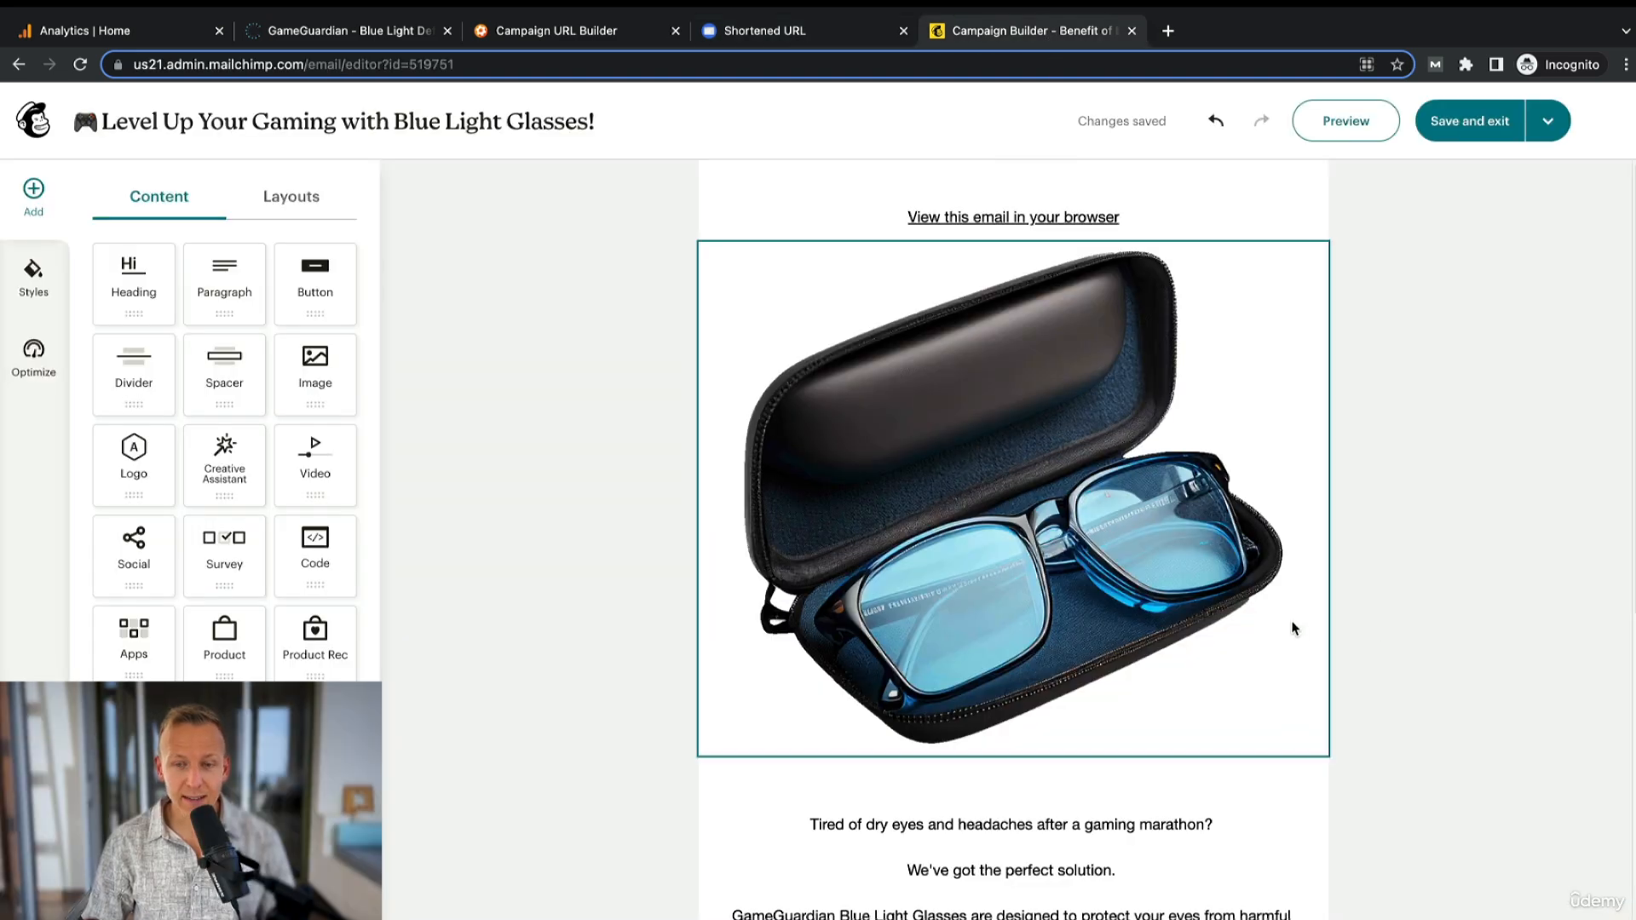
scroll(1355, 639, "down", 5)
scroll(1337, 628, "down", 3)
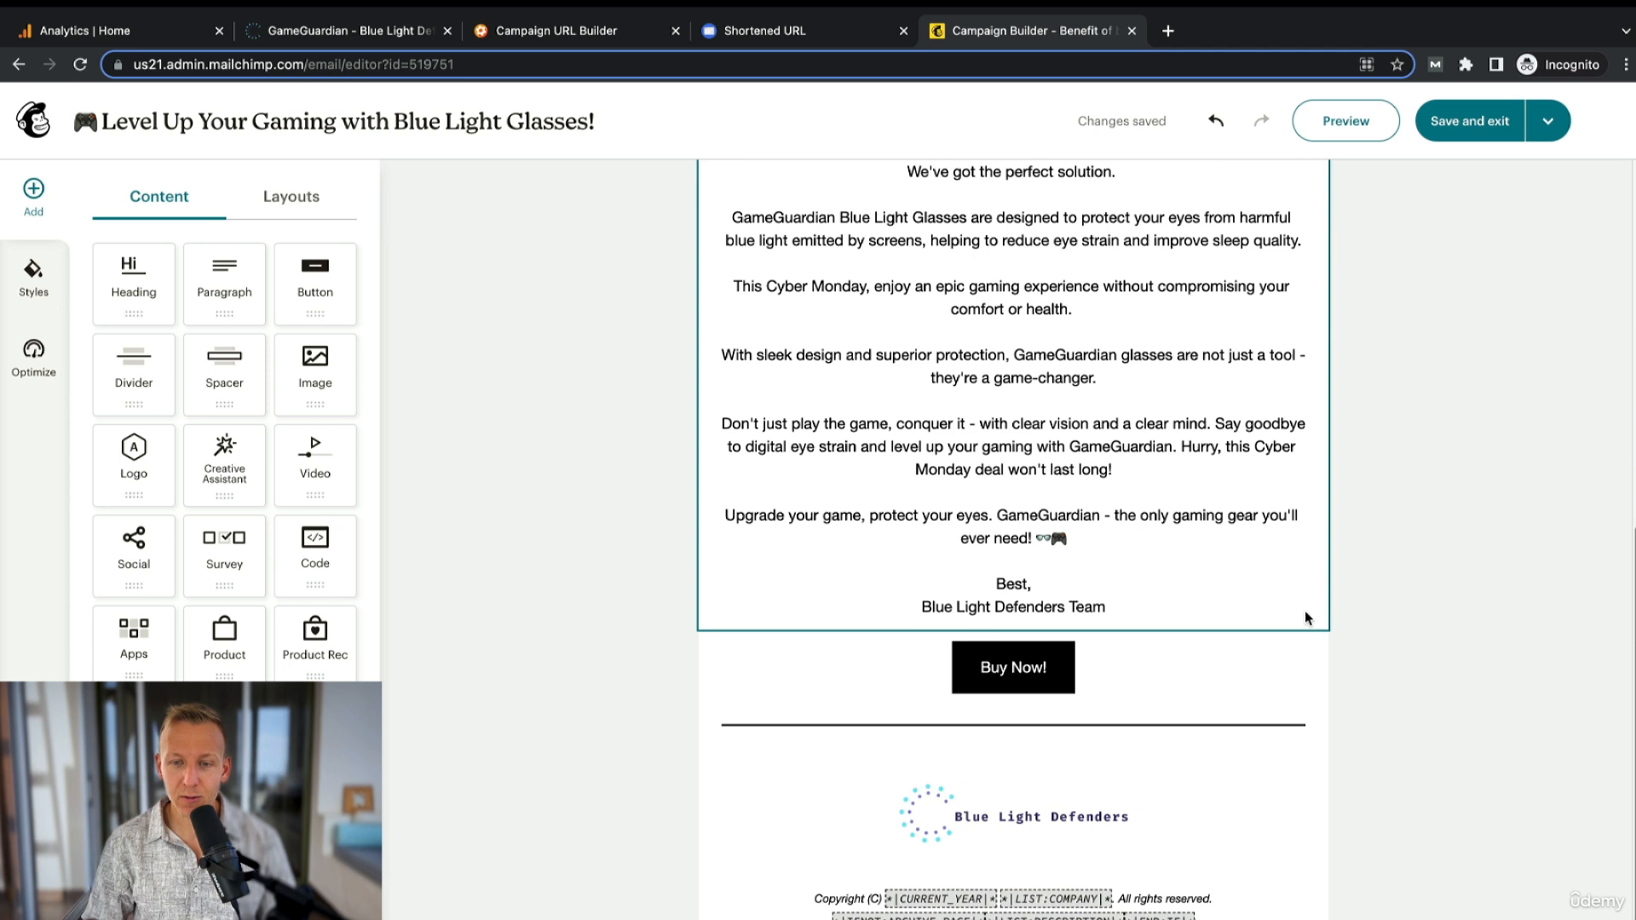
left_click(1010, 666)
left_click(179, 294)
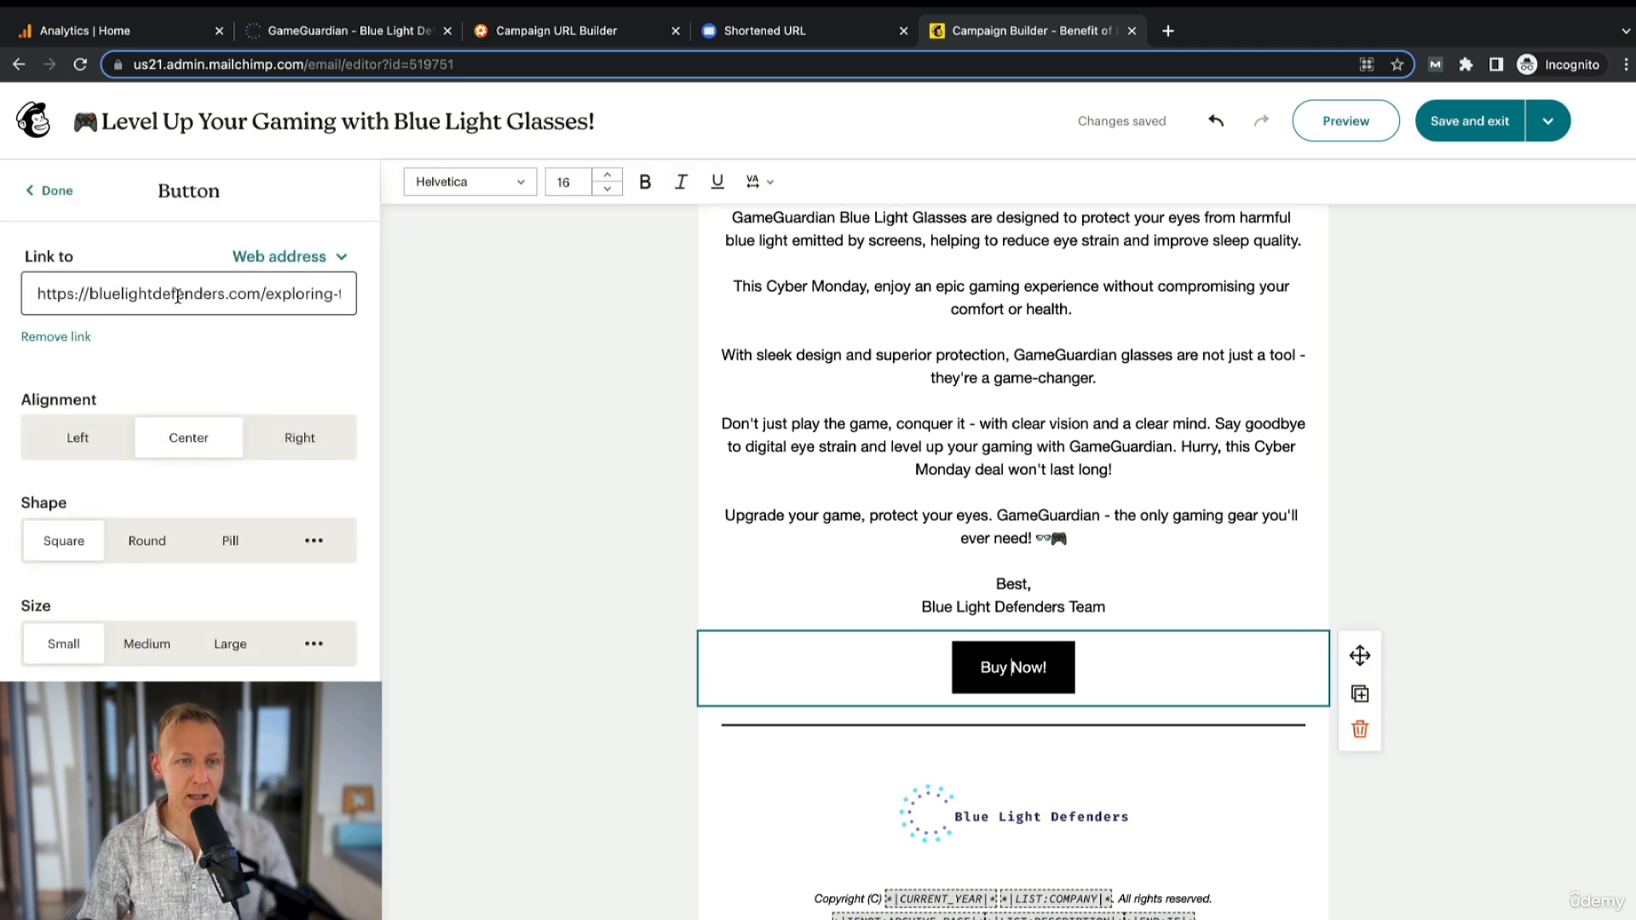
key("ctrl+a")
key("ctrl+v")
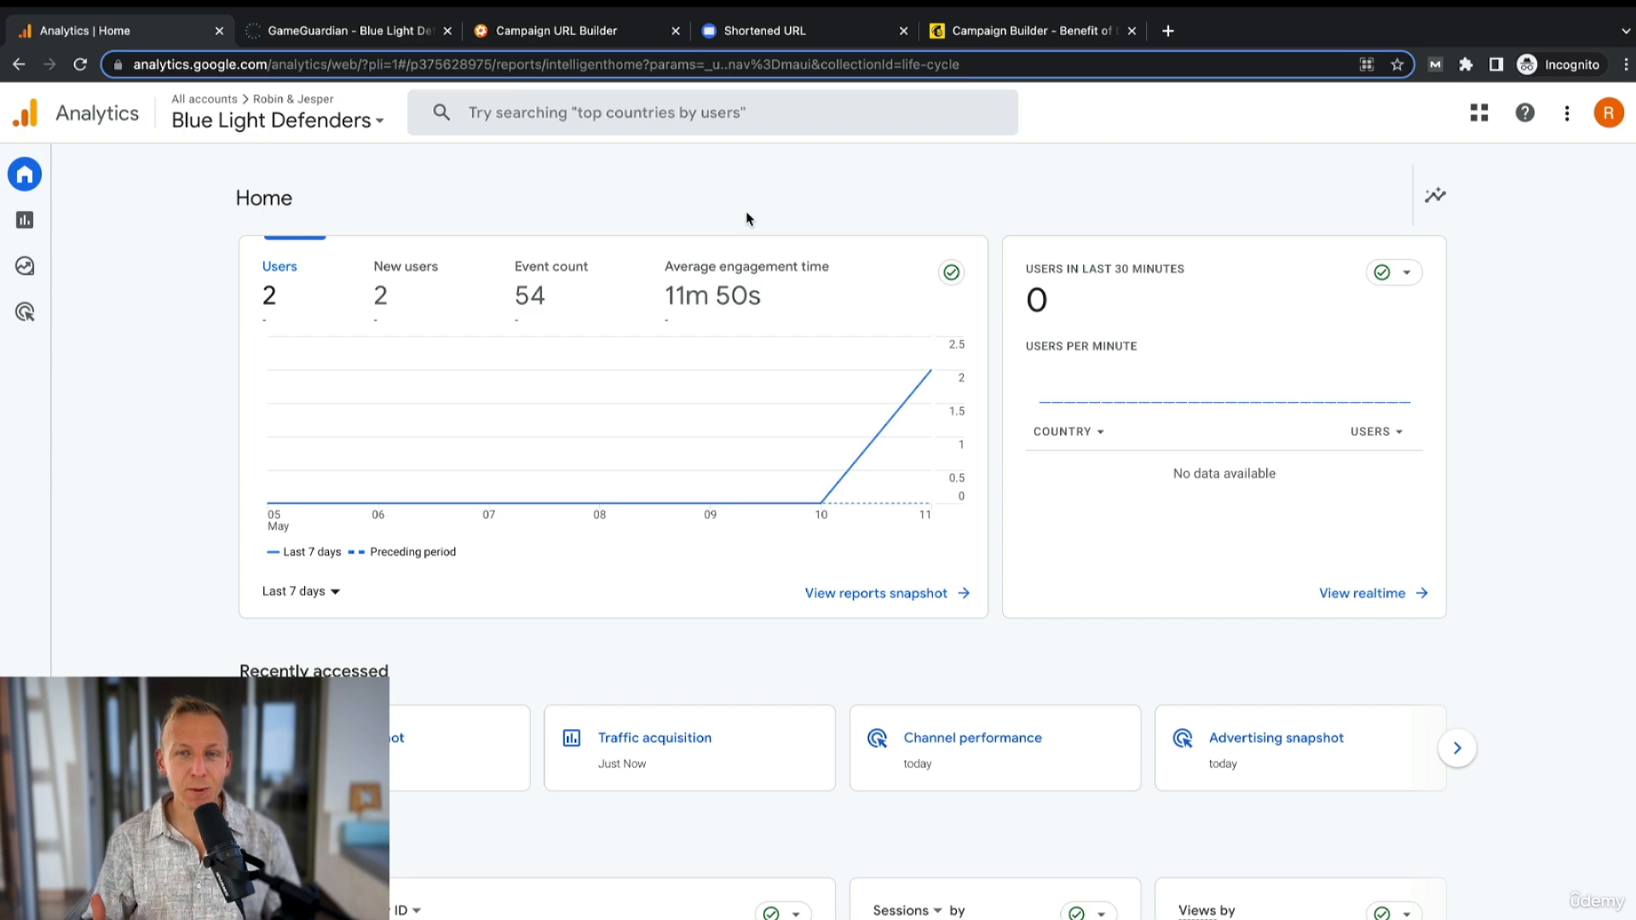
- Open the Traffic acquisition report and switch its primary dimension to Session source / medium
mouse_move(76, 224)
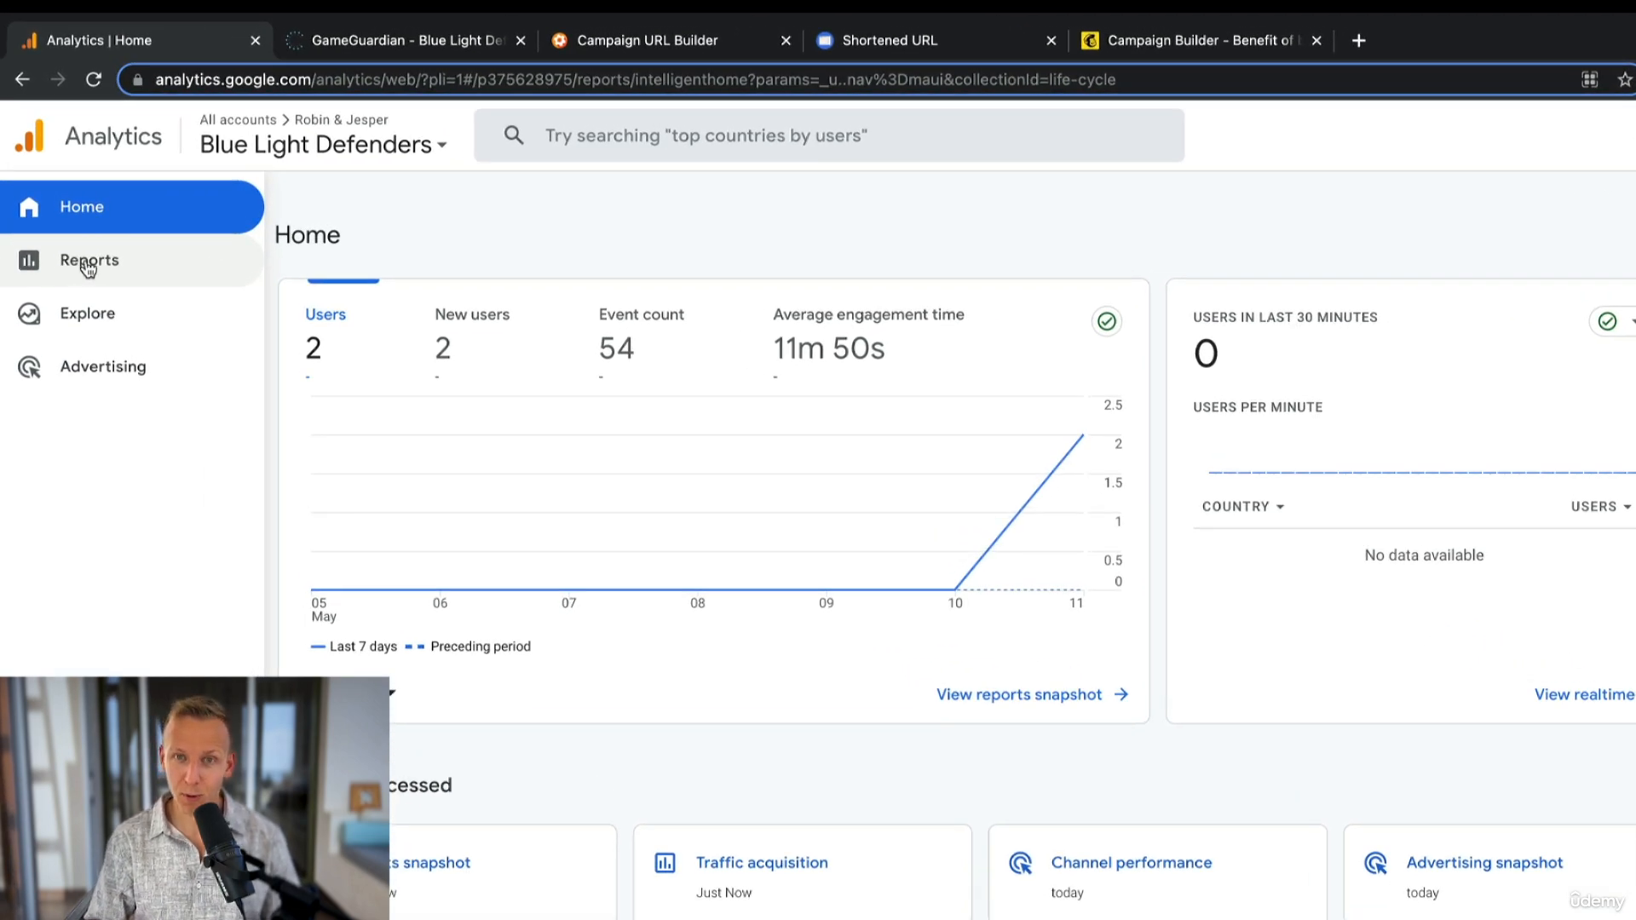
left_click(87, 266)
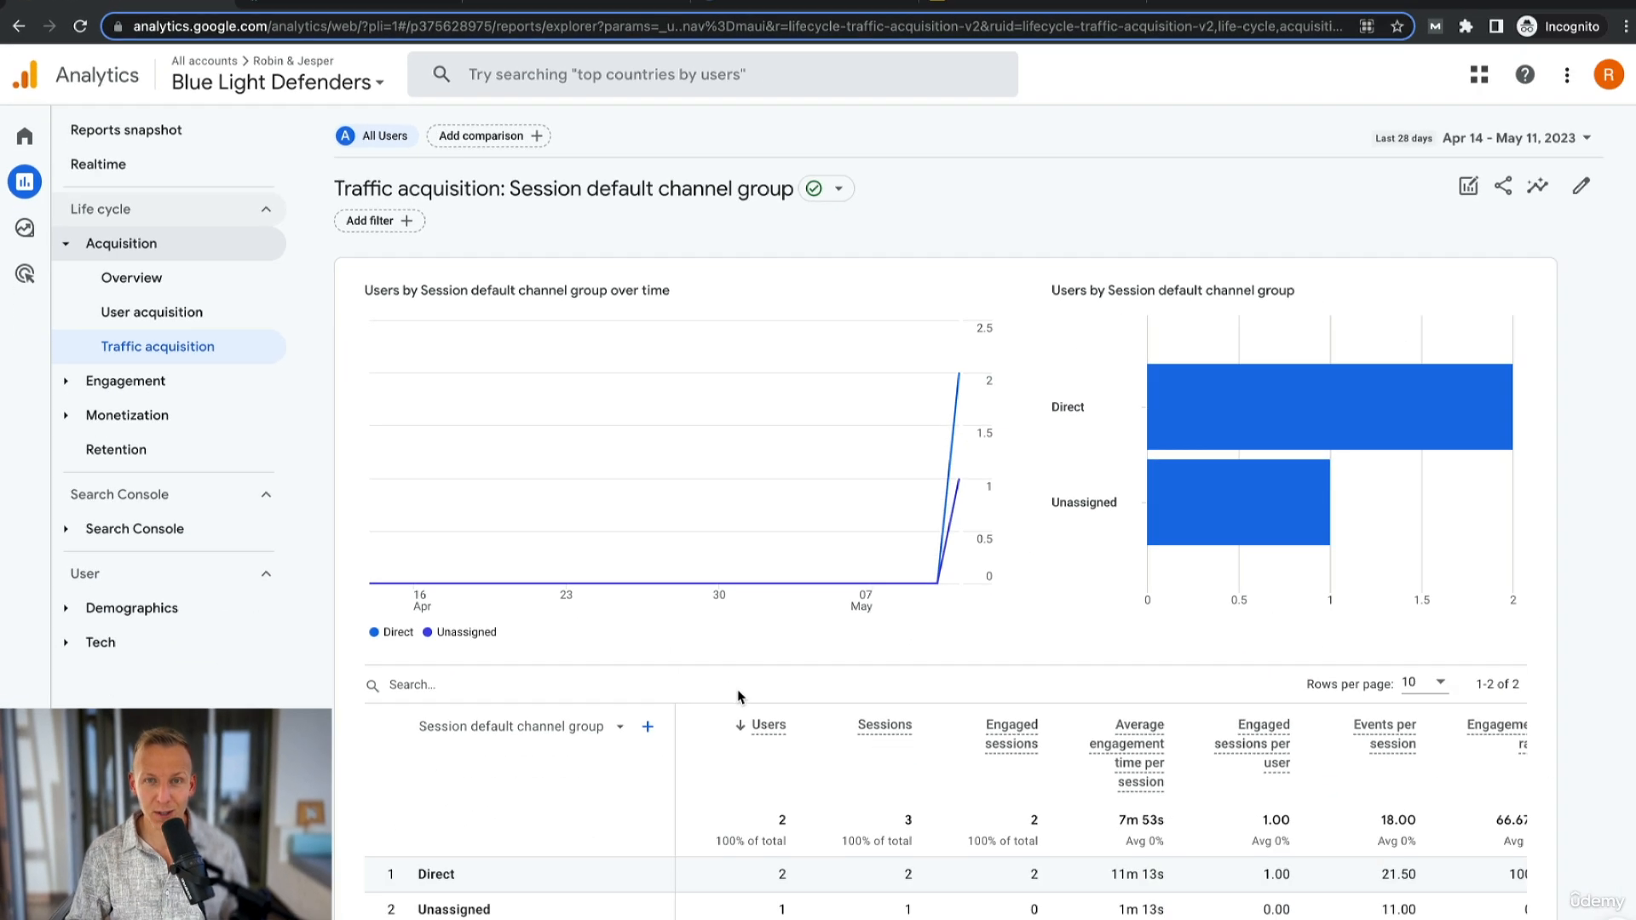
scroll(857, 859, "down", 1)
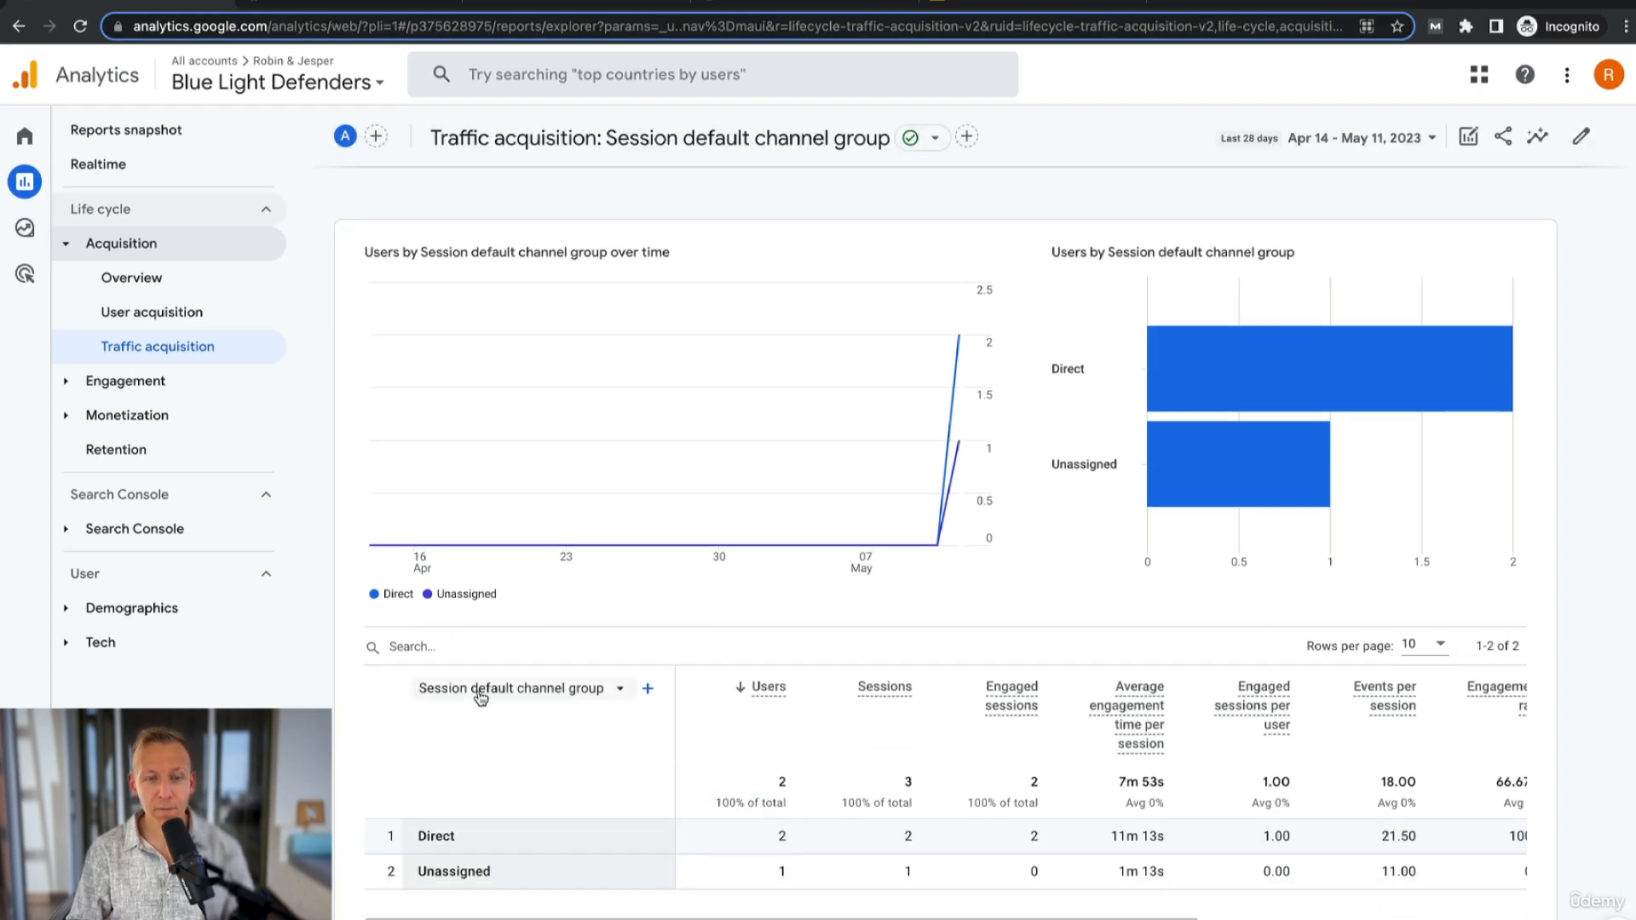
left_click(575, 696)
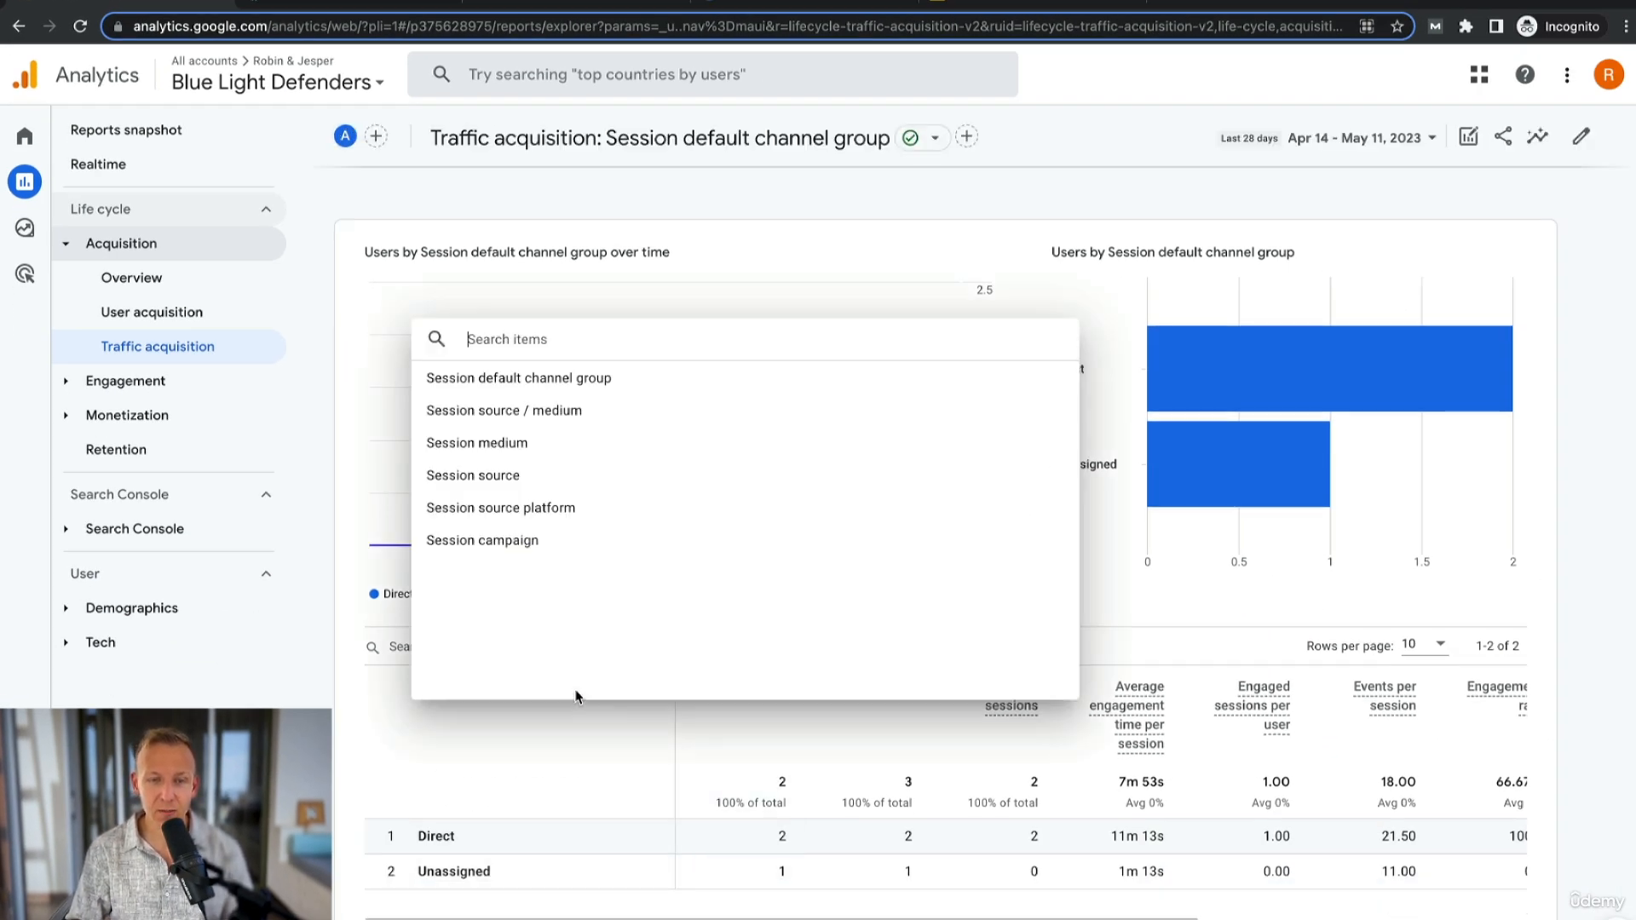
left_click(520, 413)
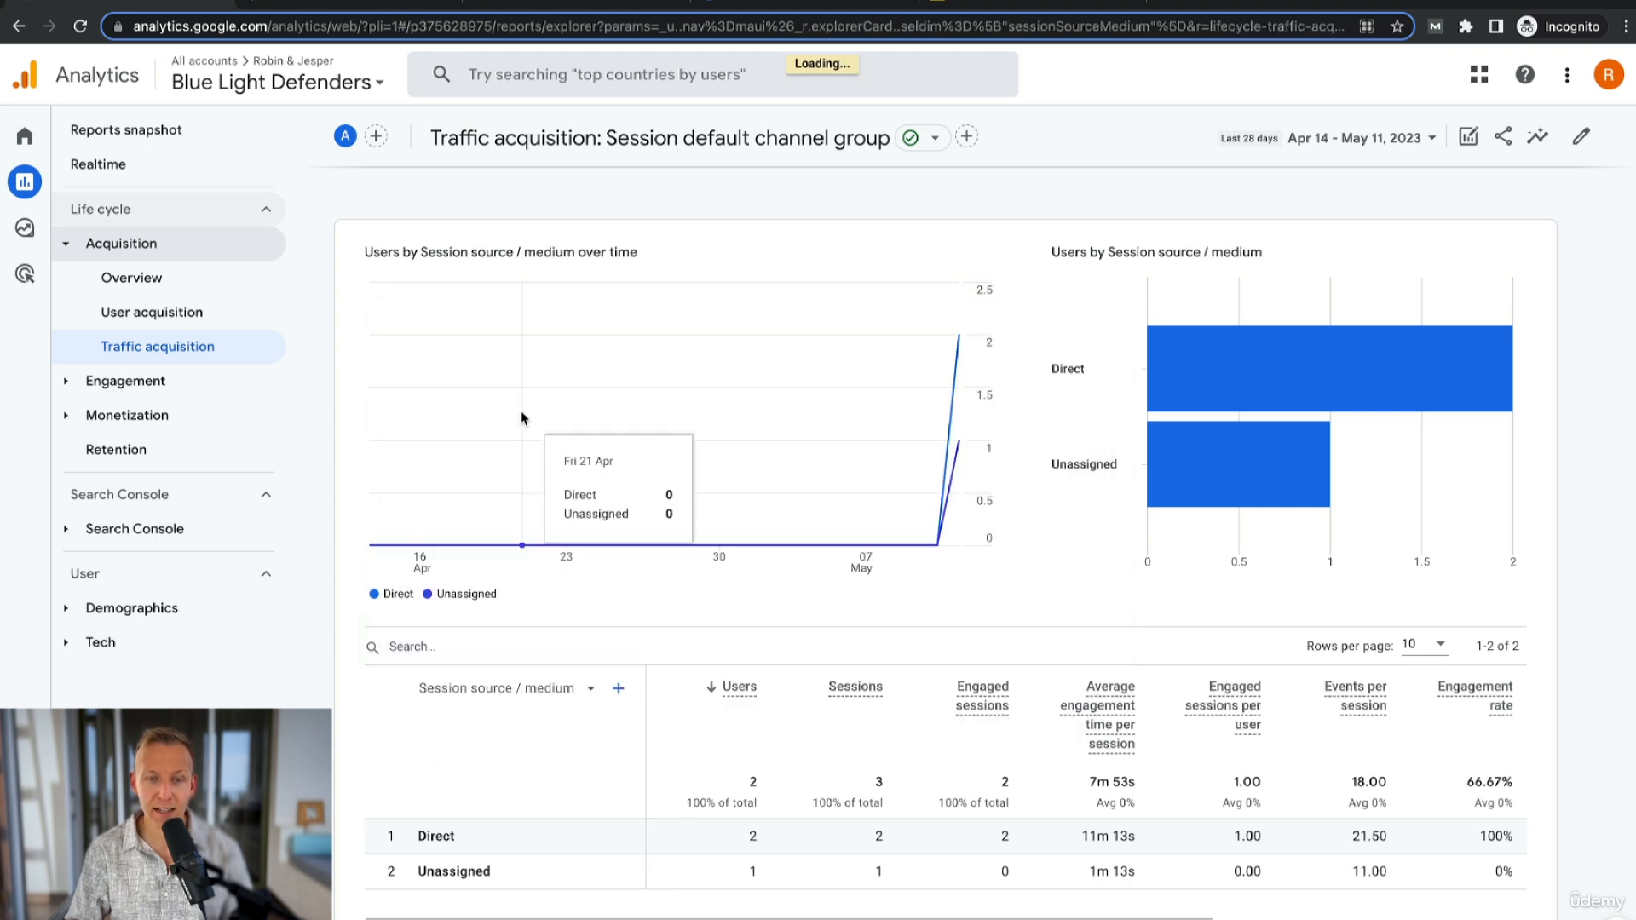
- Add First user campaign from Traffic source as a secondary dimension
left_click(619, 690)
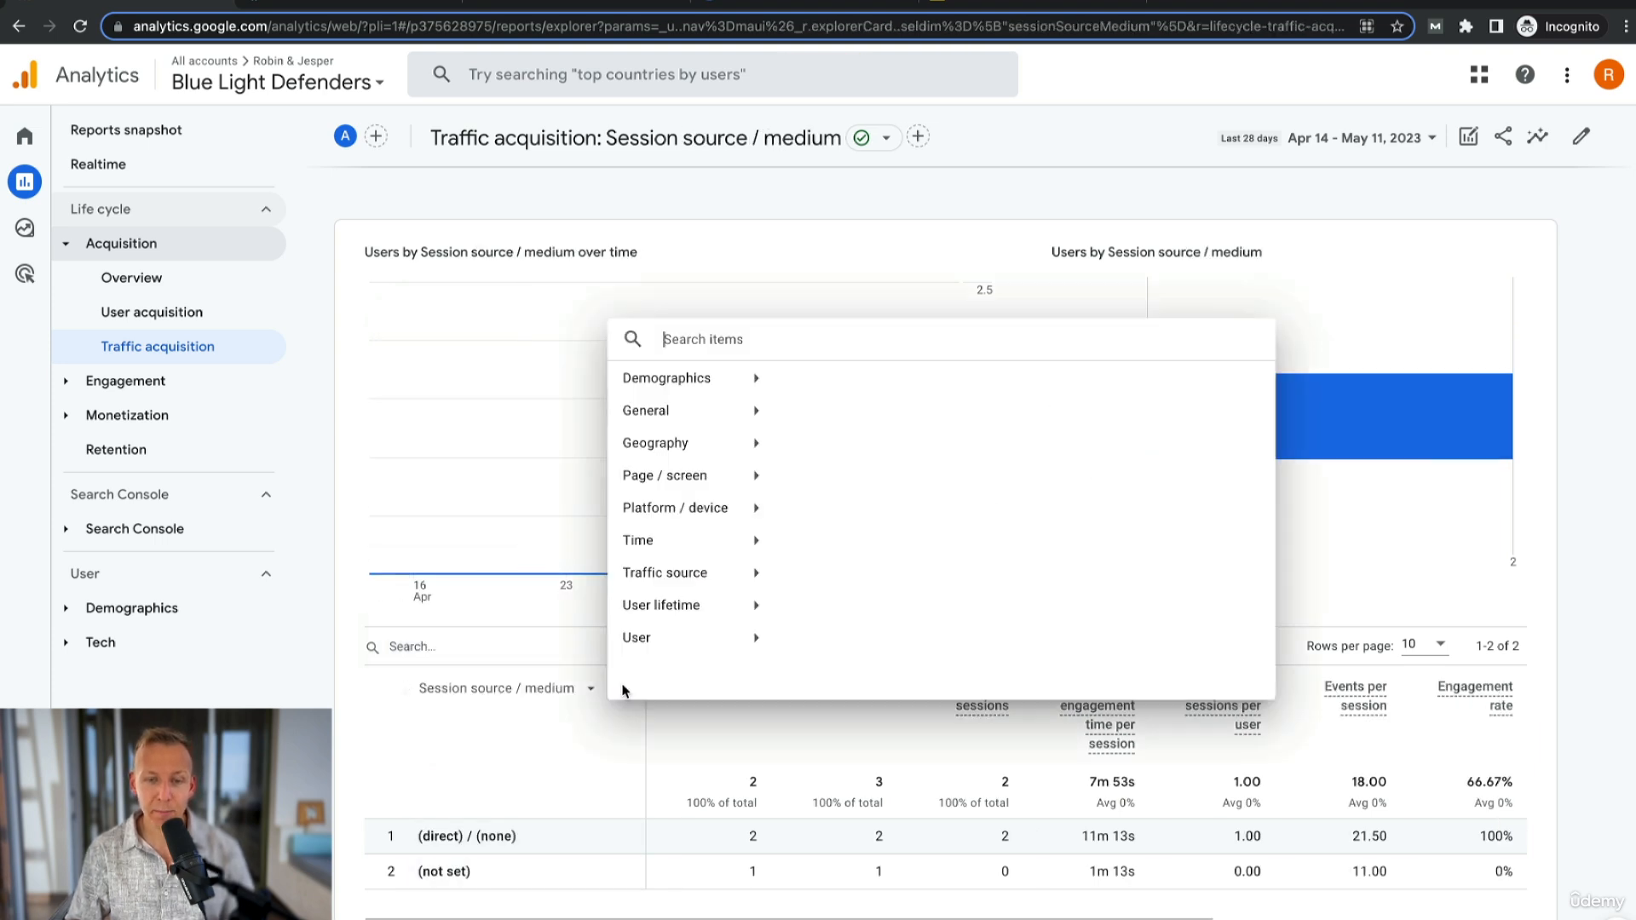
left_click(696, 579)
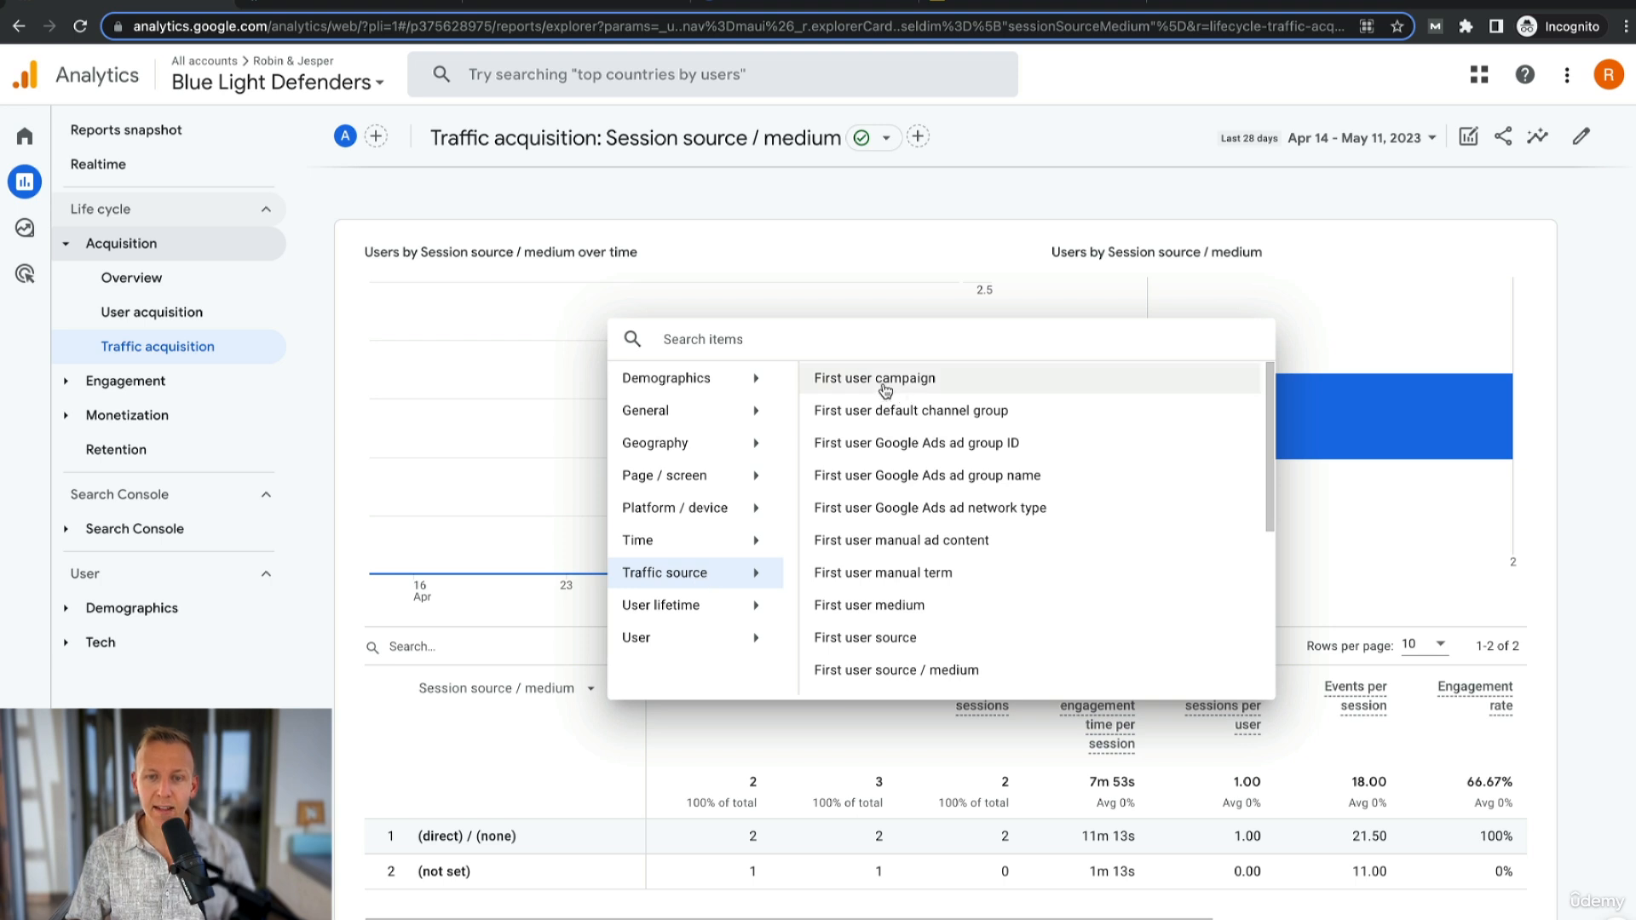
left_click(905, 379)
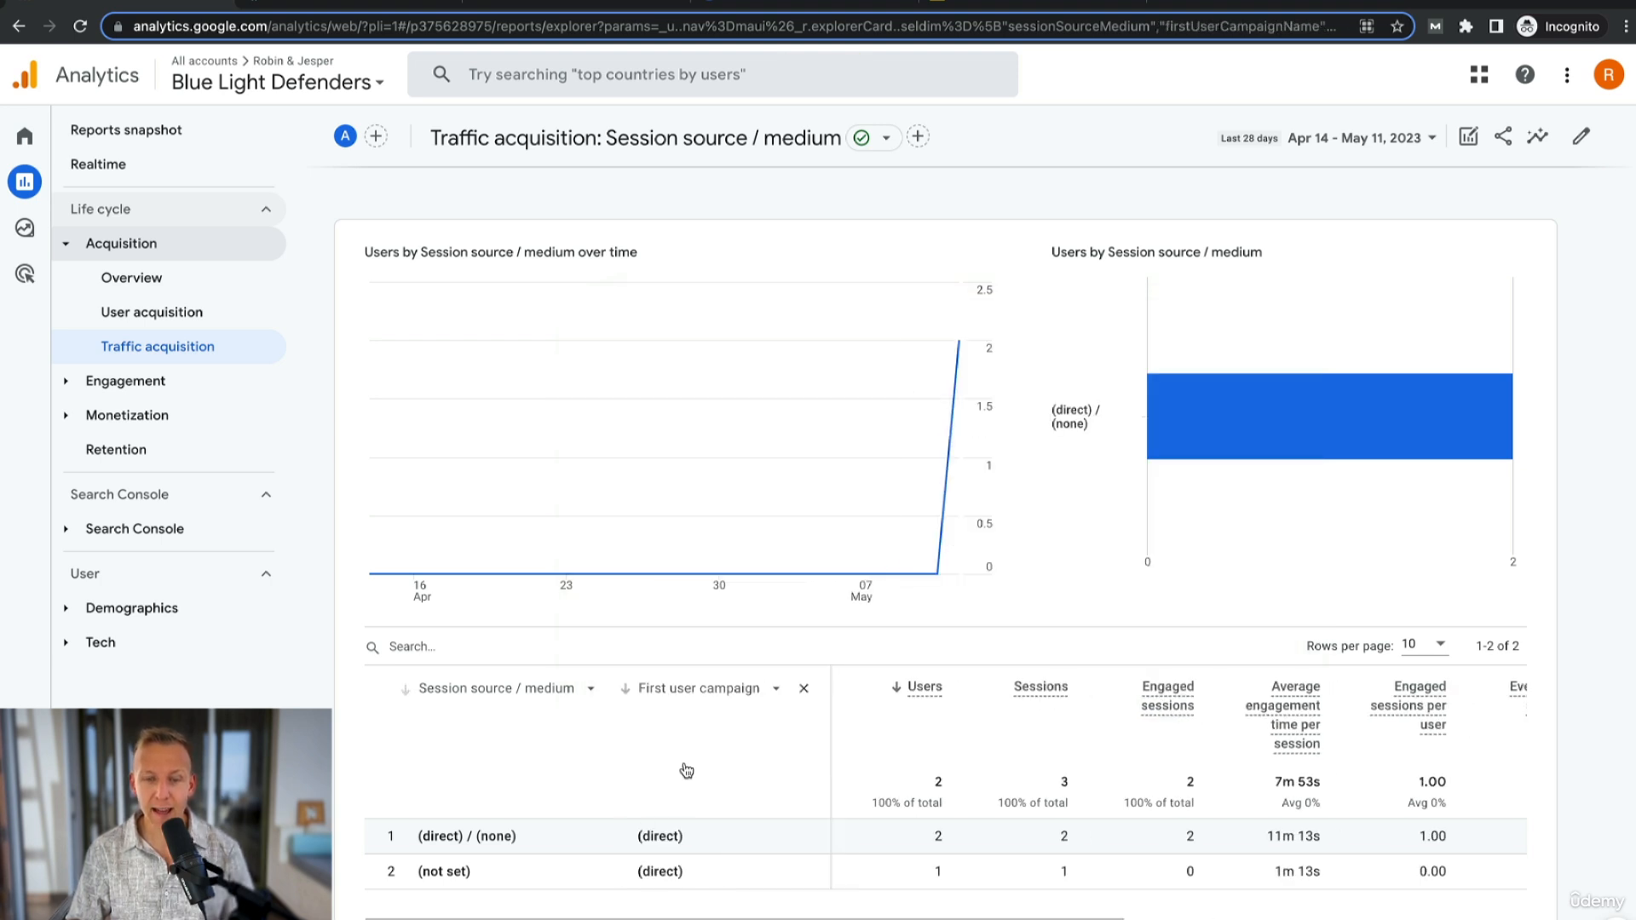